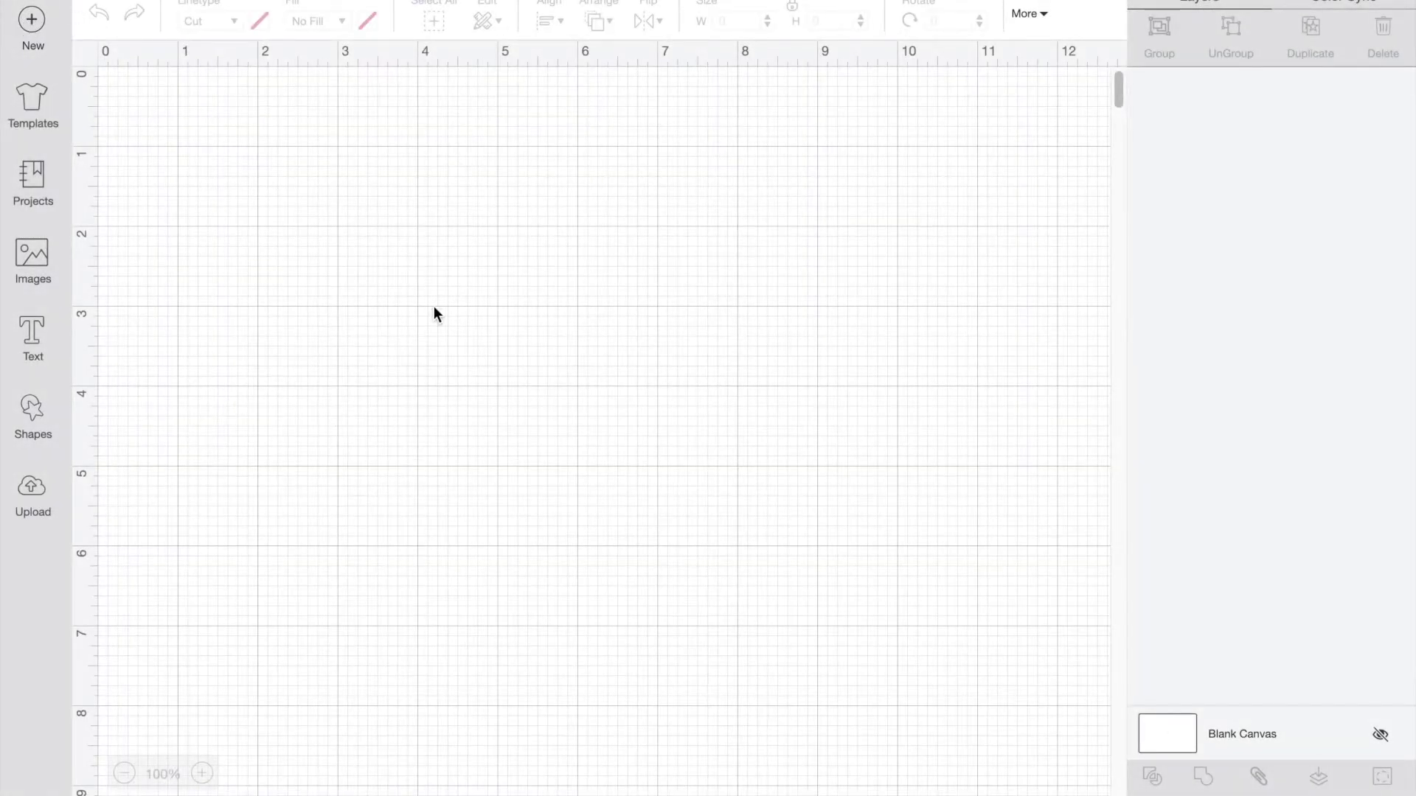
# Add a square, unlock its proportions and stretch it into a tall rectangle
pyautogui.click(39, 404)
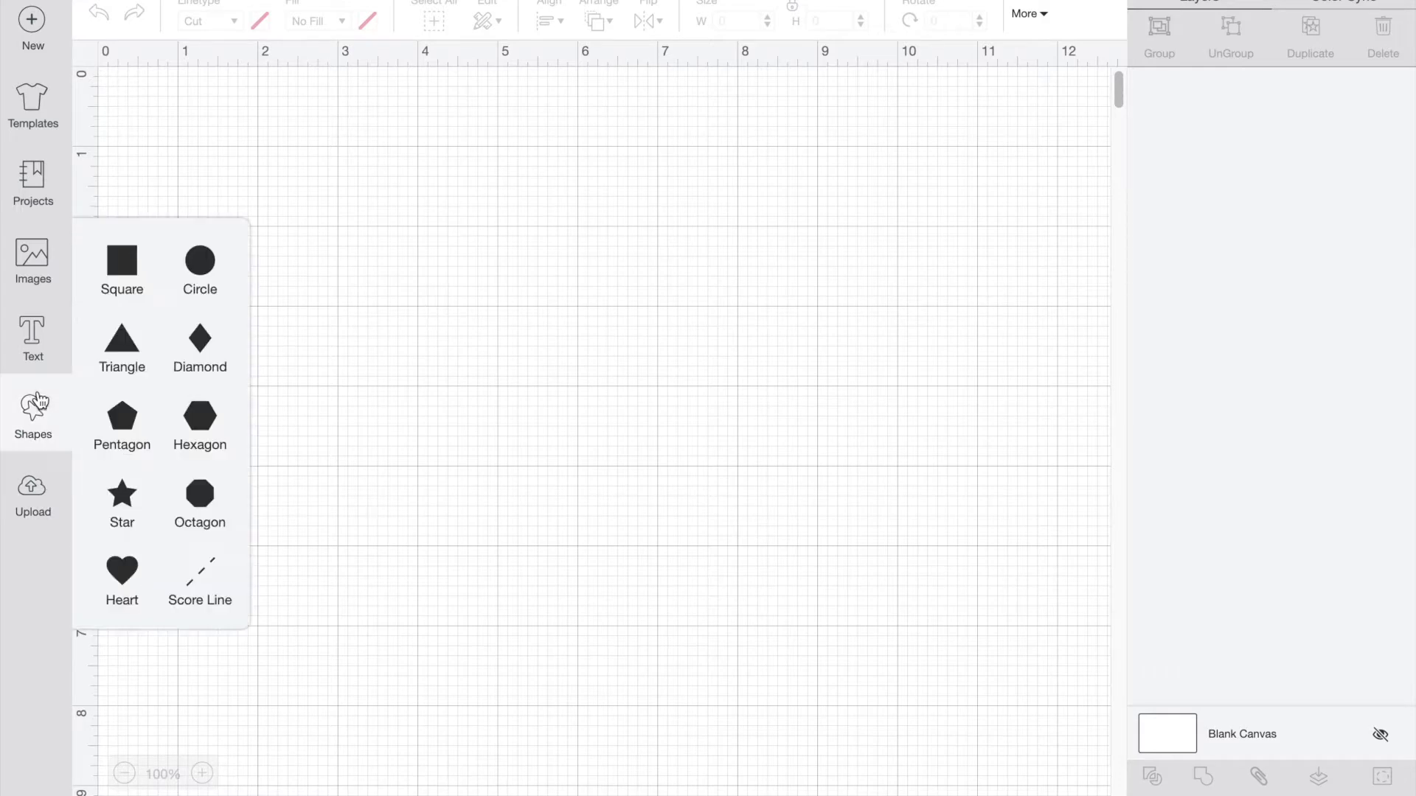
pyautogui.click(119, 264)
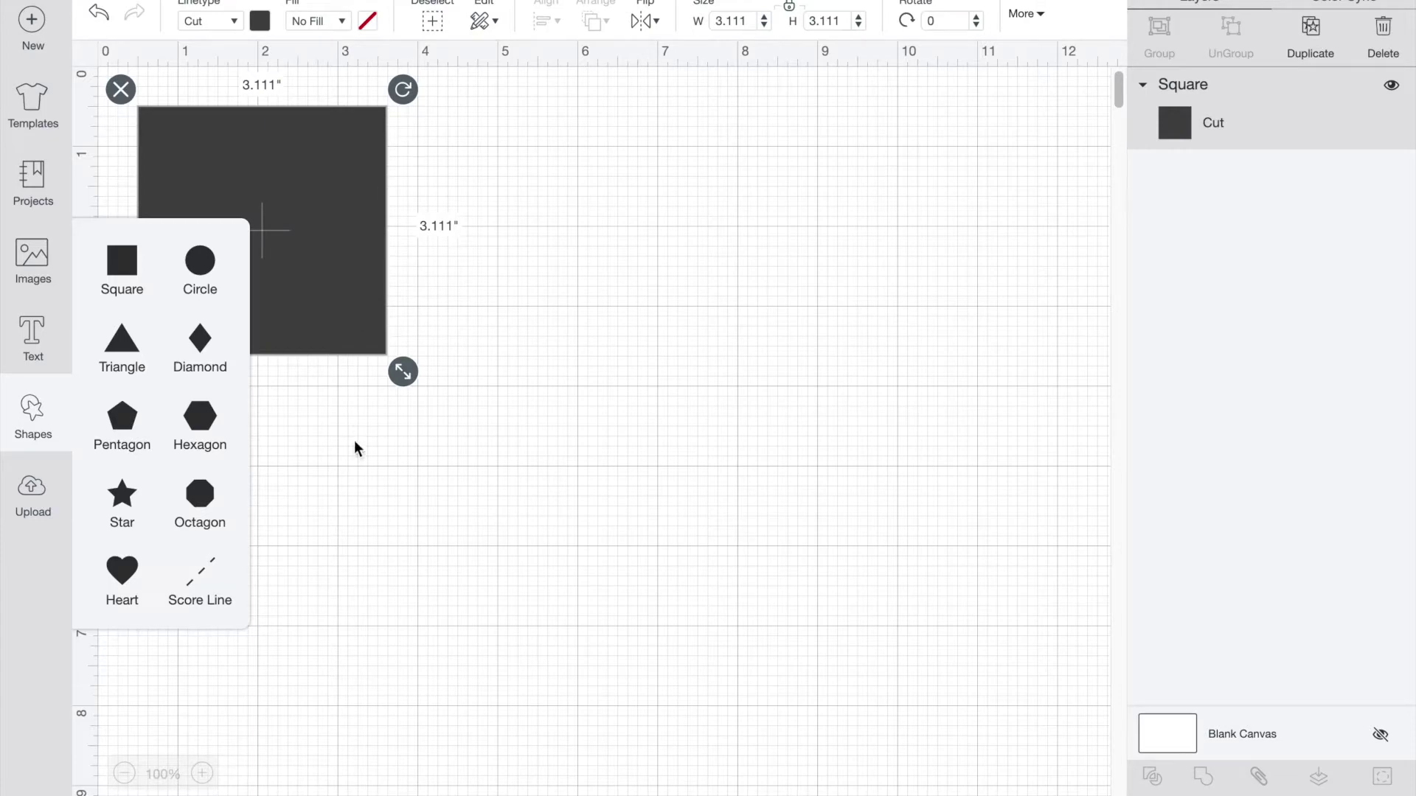
pyautogui.click(331, 345)
pyautogui.click(125, 370)
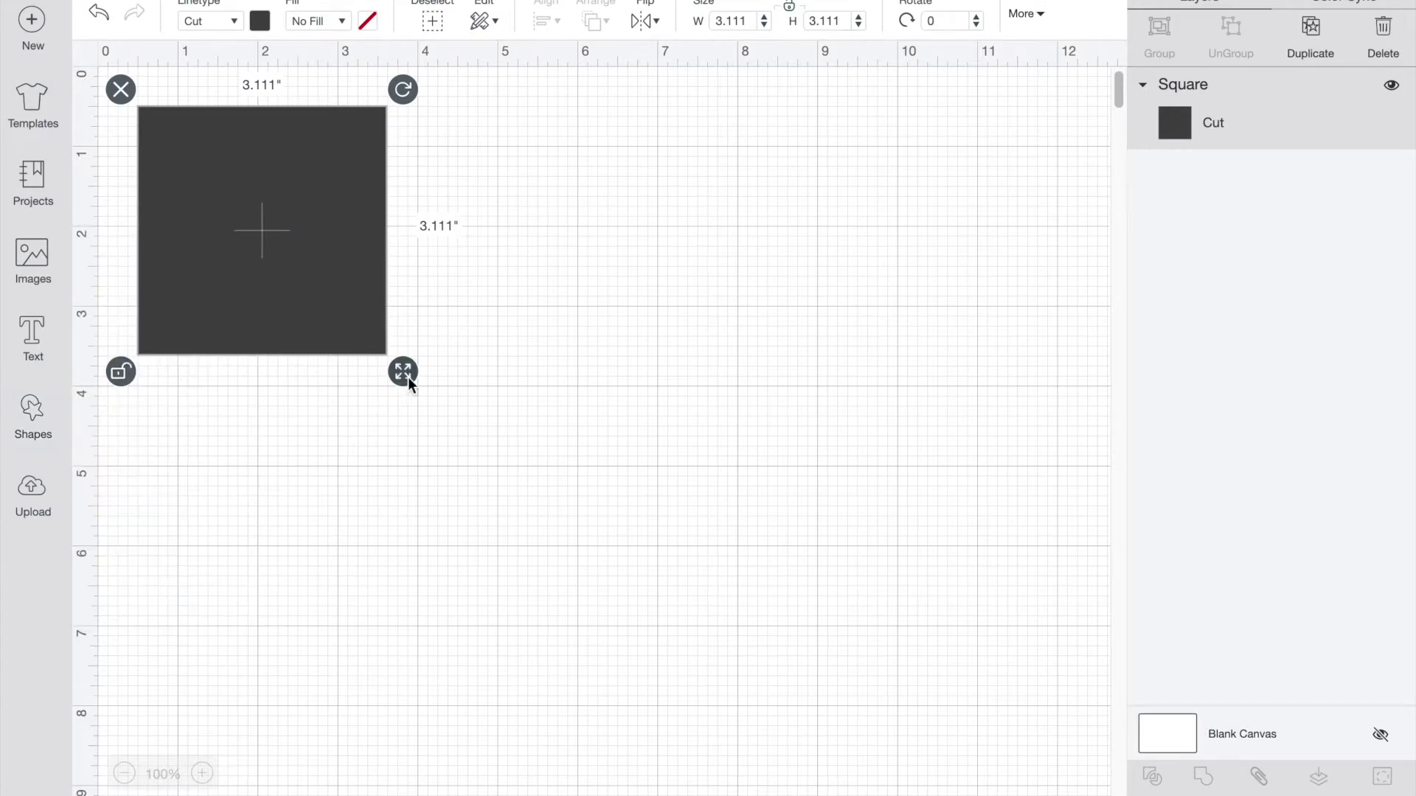
pyautogui.moveTo(407, 374); pyautogui.dragTo(630, 697)
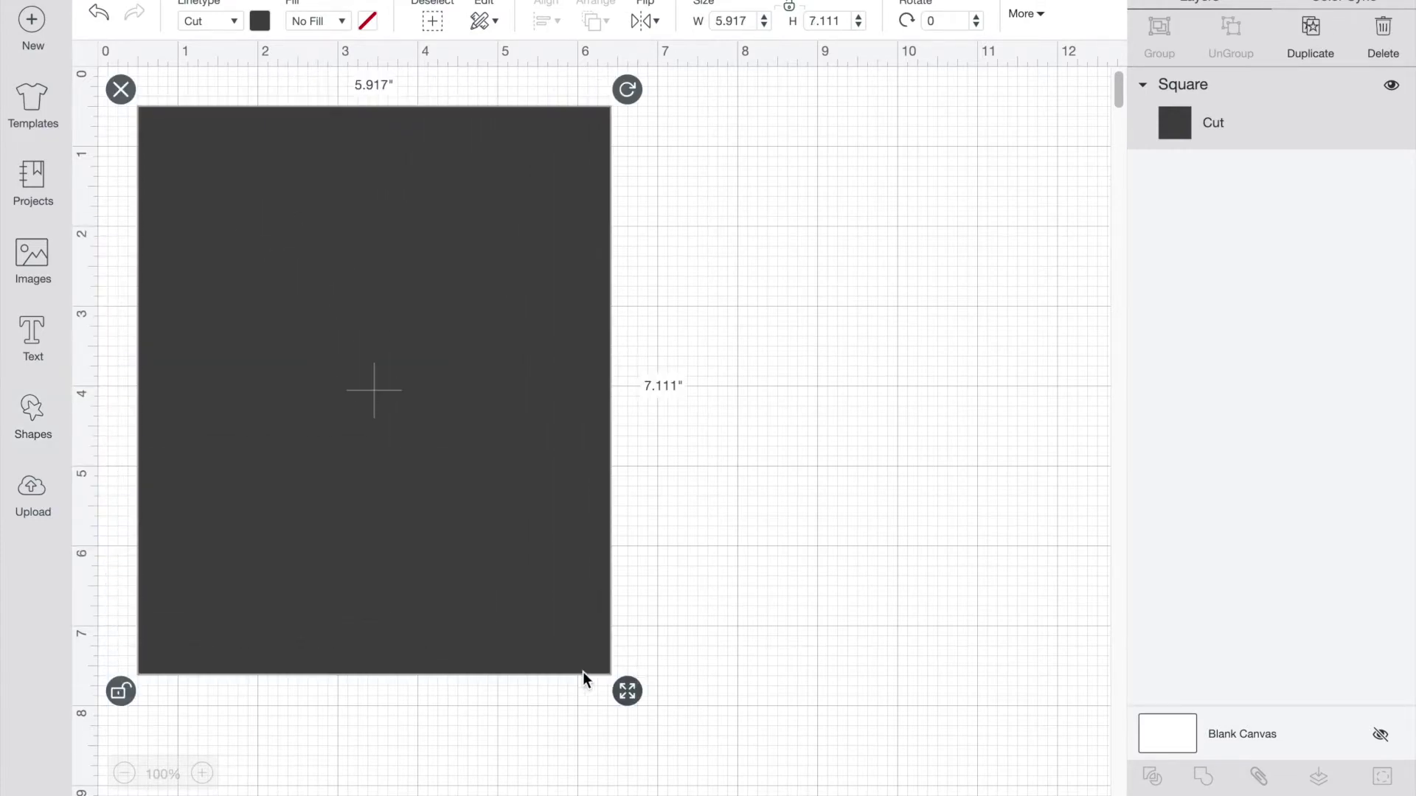
pyautogui.click(125, 773)
pyautogui.click(124, 774)
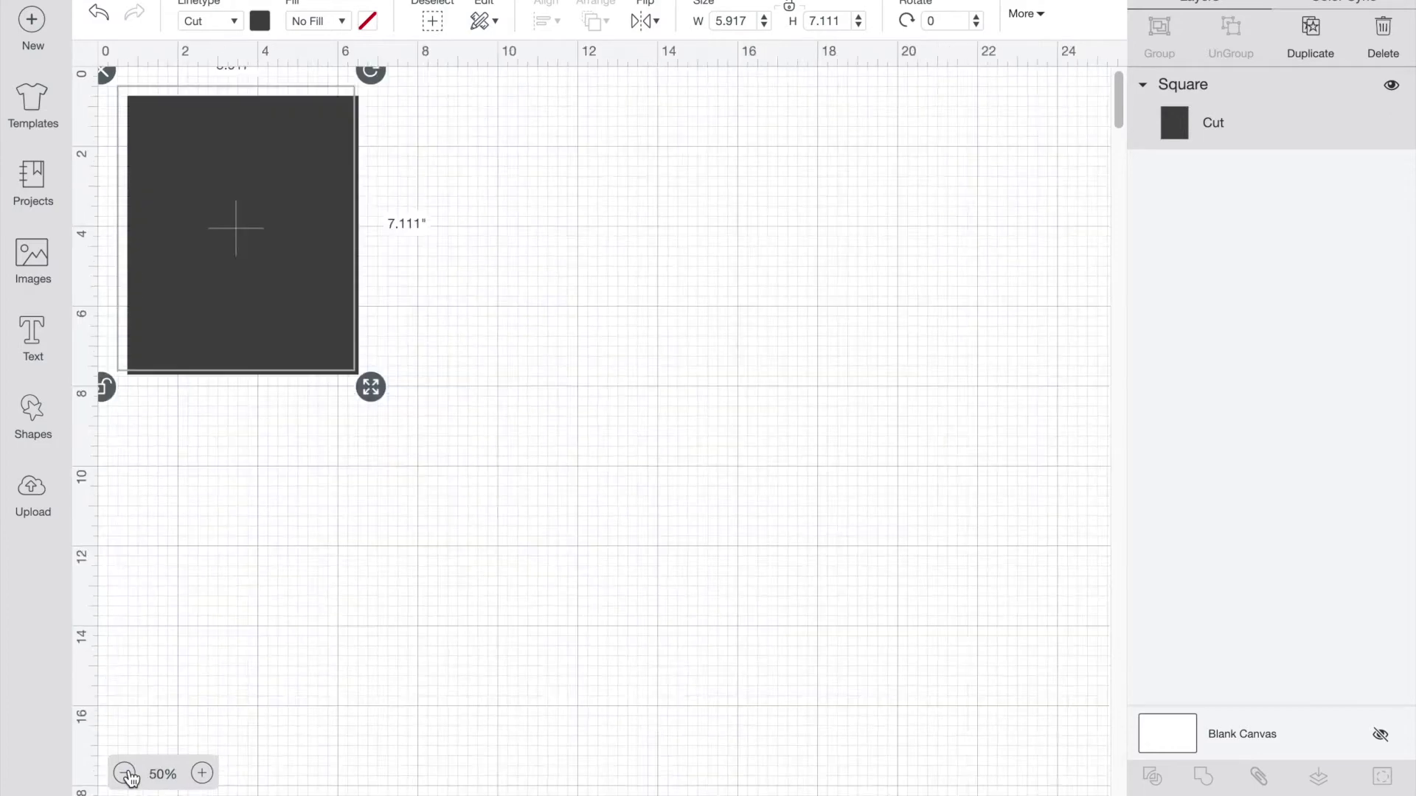
pyautogui.moveTo(372, 398); pyautogui.dragTo(428, 536)
# Set the rectangle's width to exactly 8 in and its height to 10 in
pyautogui.click(766, 19)
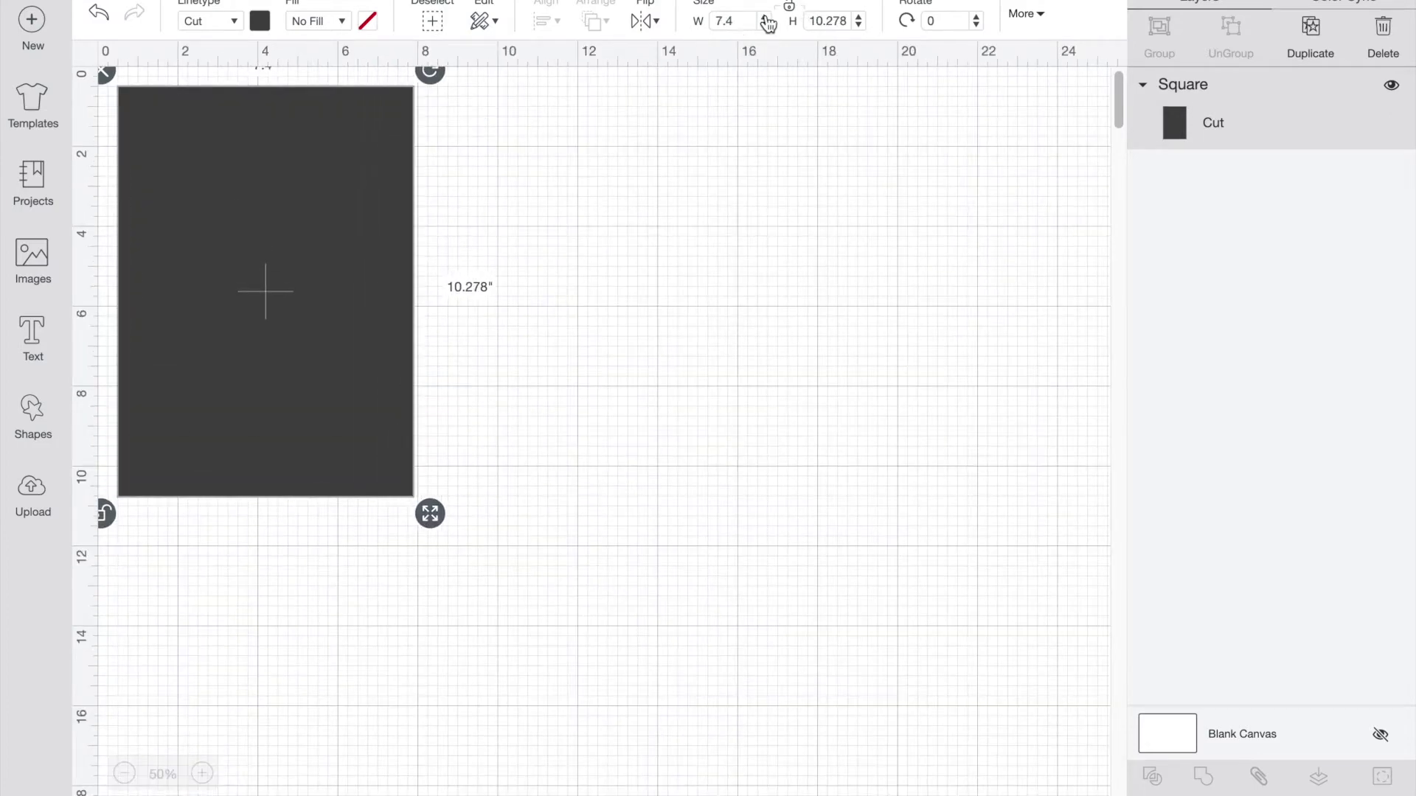
pyautogui.click(765, 19)
pyautogui.click(765, 18)
pyautogui.click(765, 18)
pyautogui.click(765, 19)
pyautogui.click(766, 19)
pyautogui.click(765, 19)
pyautogui.click(766, 18)
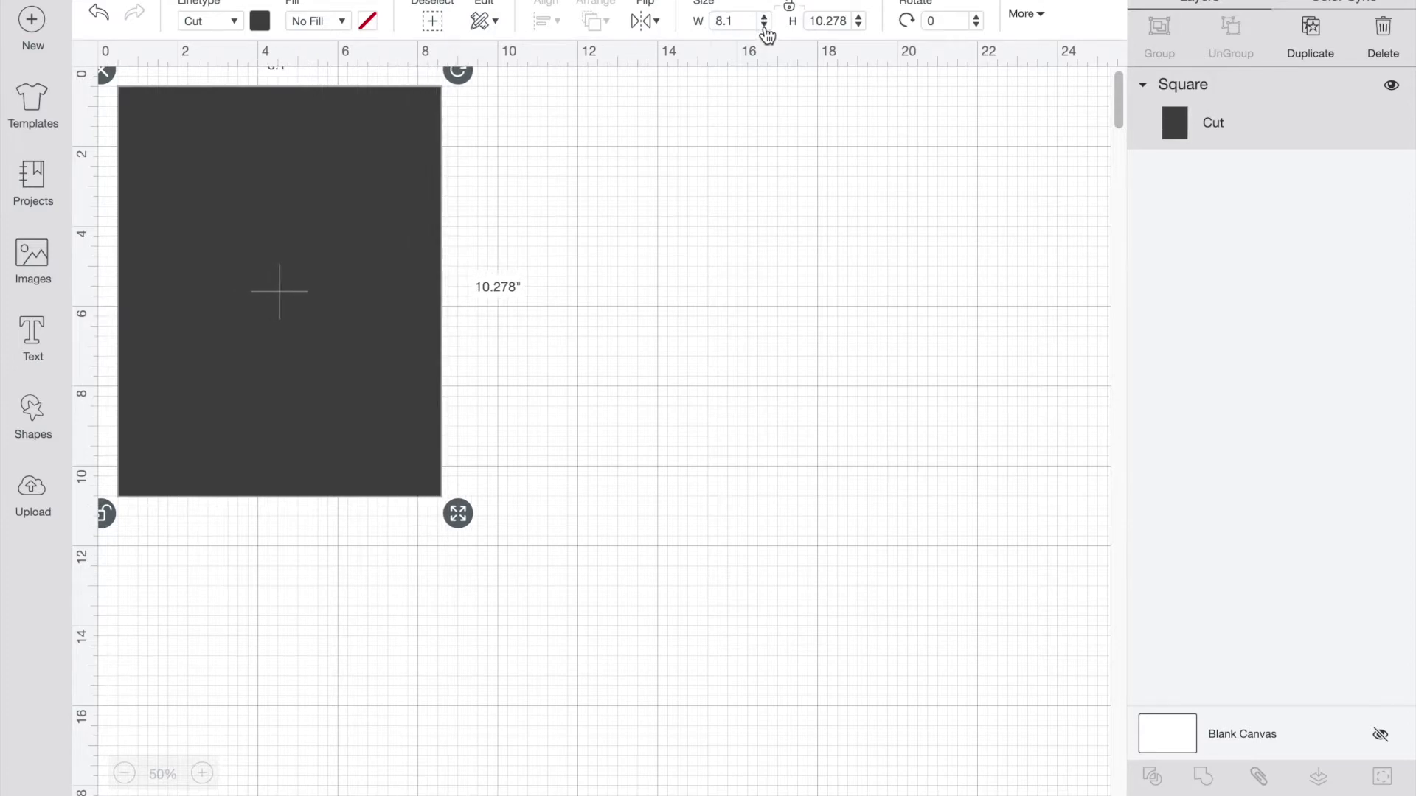
pyautogui.click(764, 25)
pyautogui.click(859, 25)
pyautogui.click(859, 26)
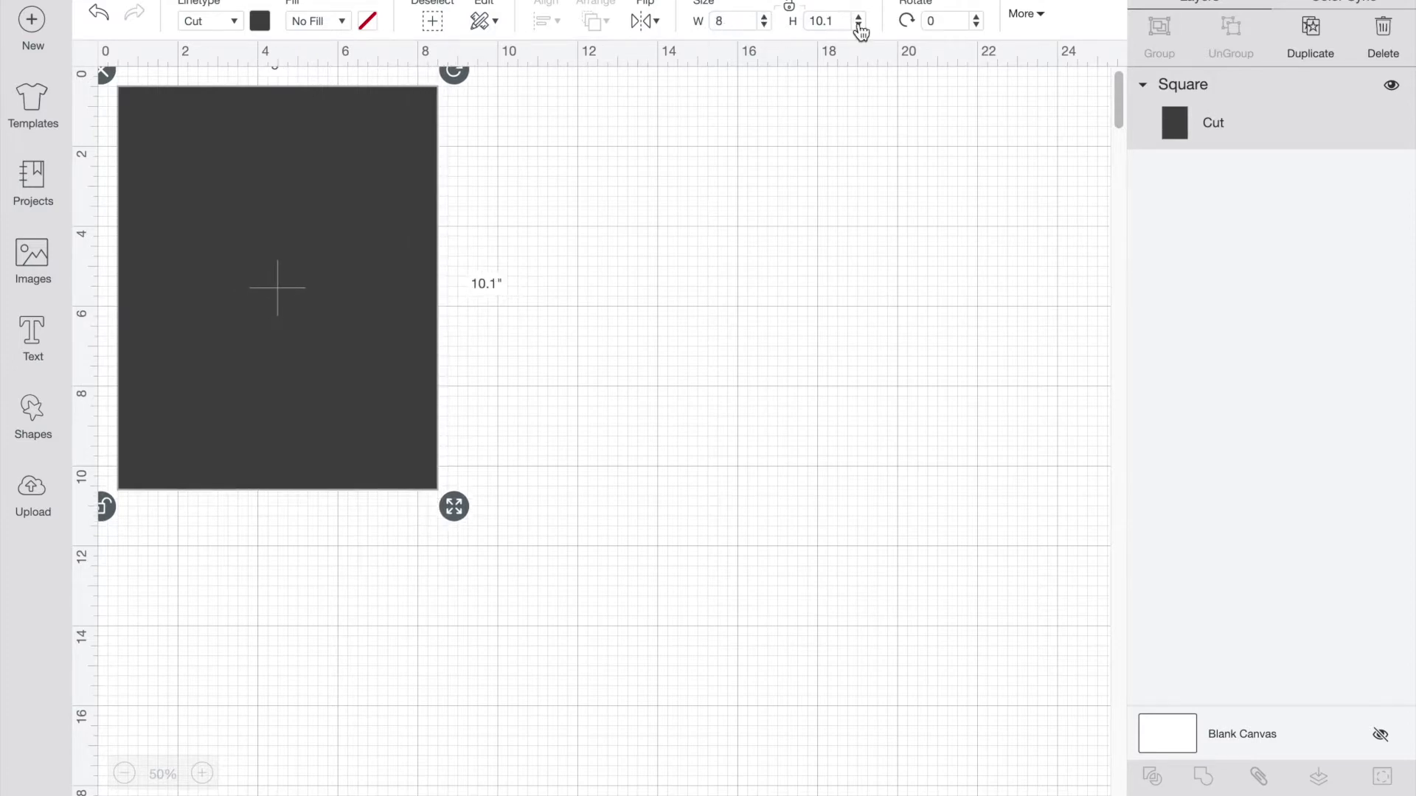
pyautogui.click(859, 25)
pyautogui.click(750, 258)
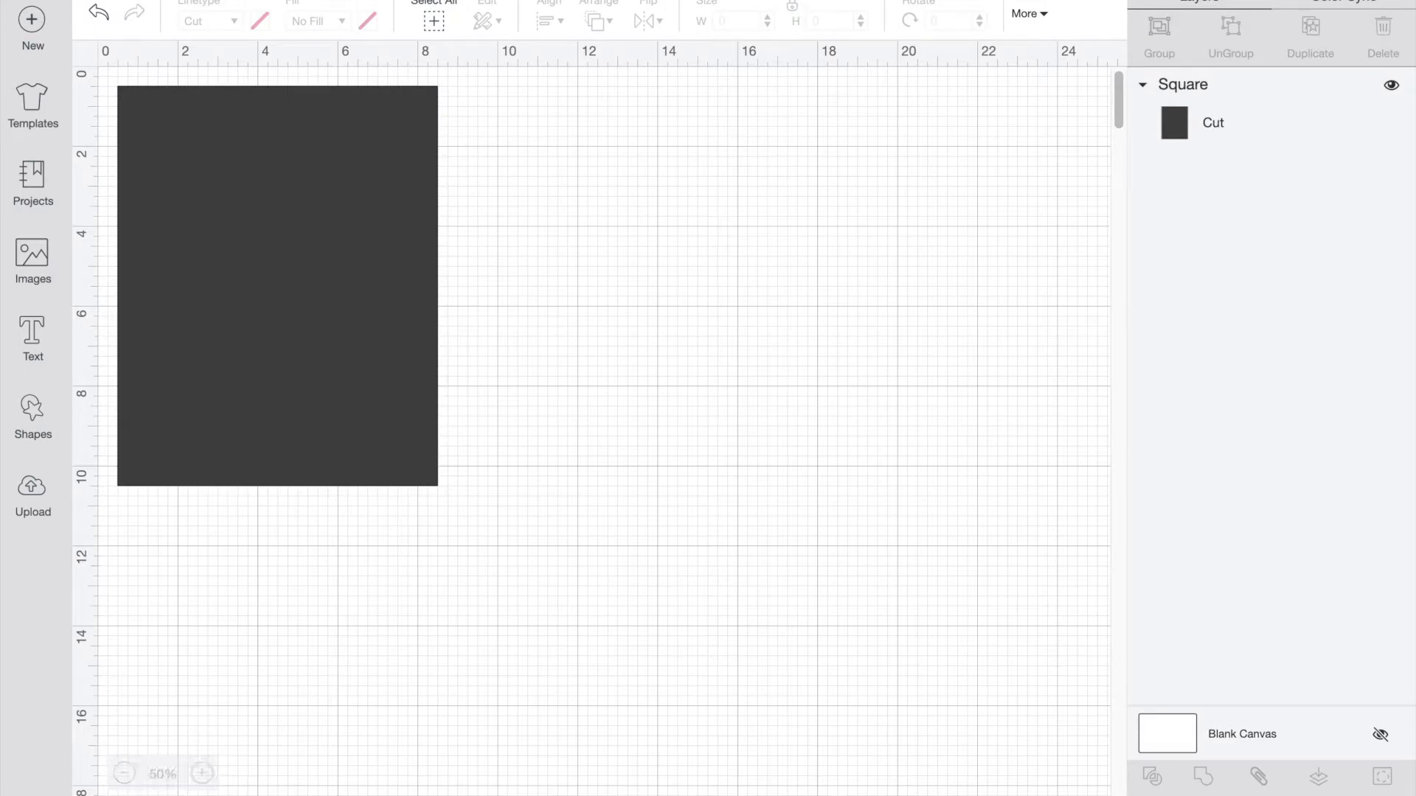
pyautogui.click(201, 774)
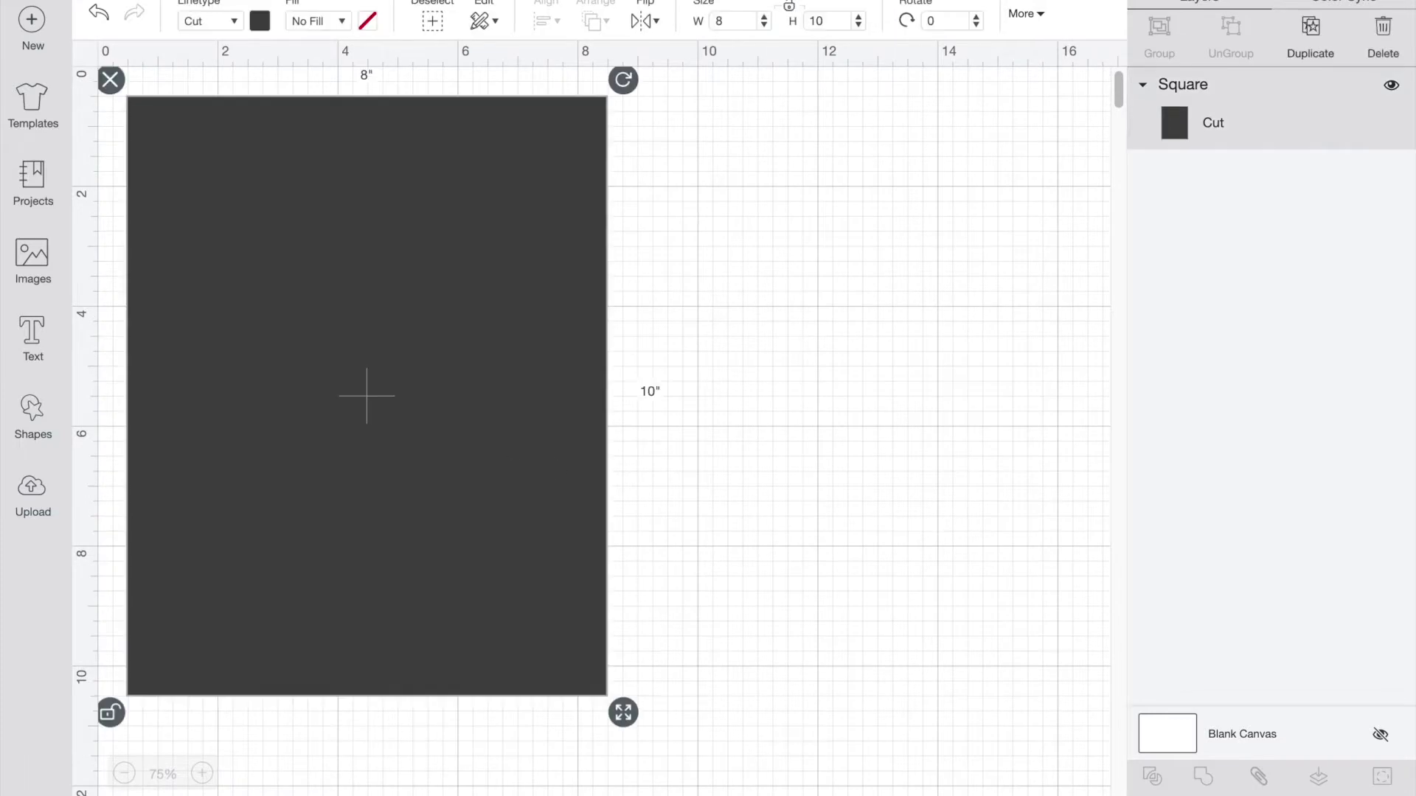
# Colour the 8 × 10 rectangle white
pyautogui.click(260, 21)
pyautogui.click(290, 222)
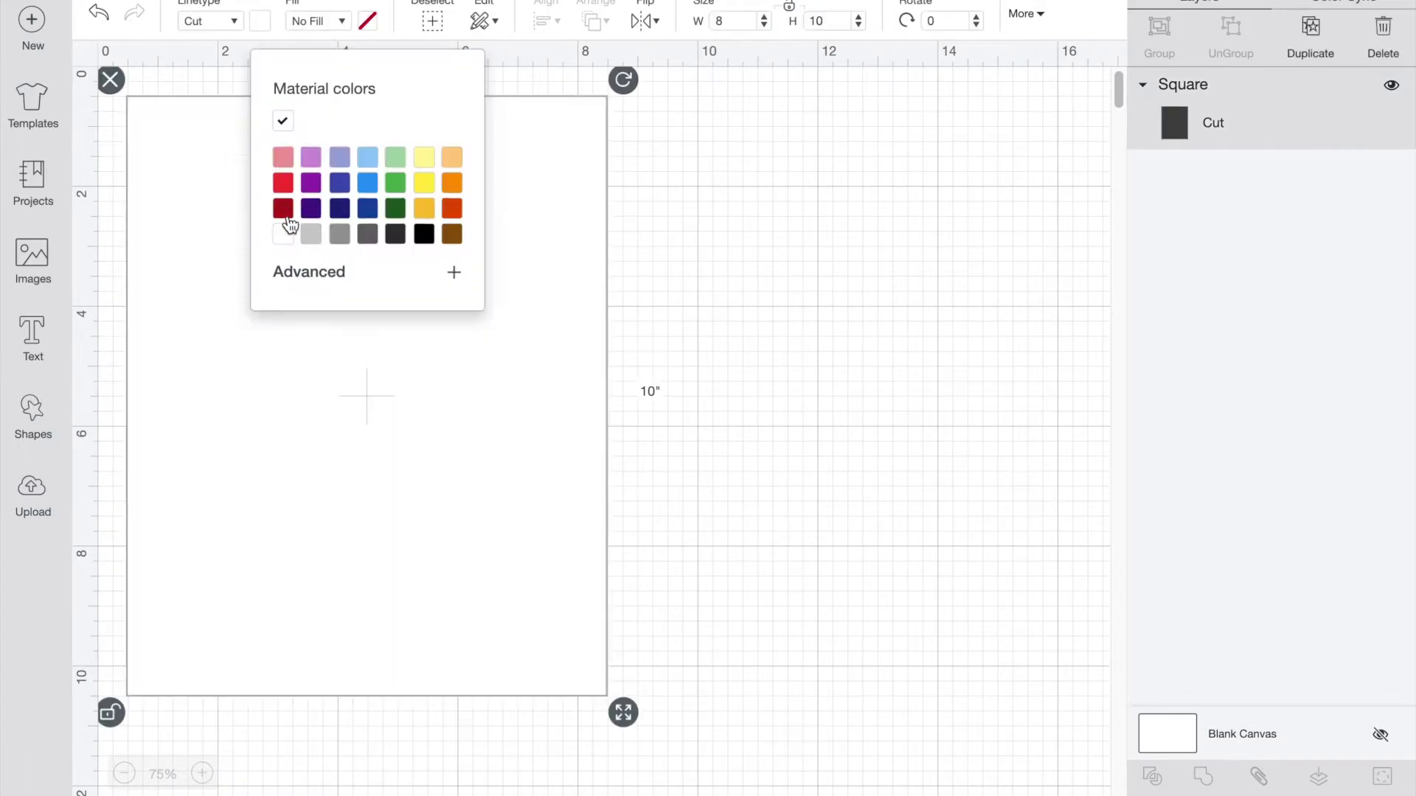
pyautogui.click(766, 260)
# Search Images for 'crafting' and insert the 'I craft so hard I sweat glitter' image
pyautogui.click(46, 263)
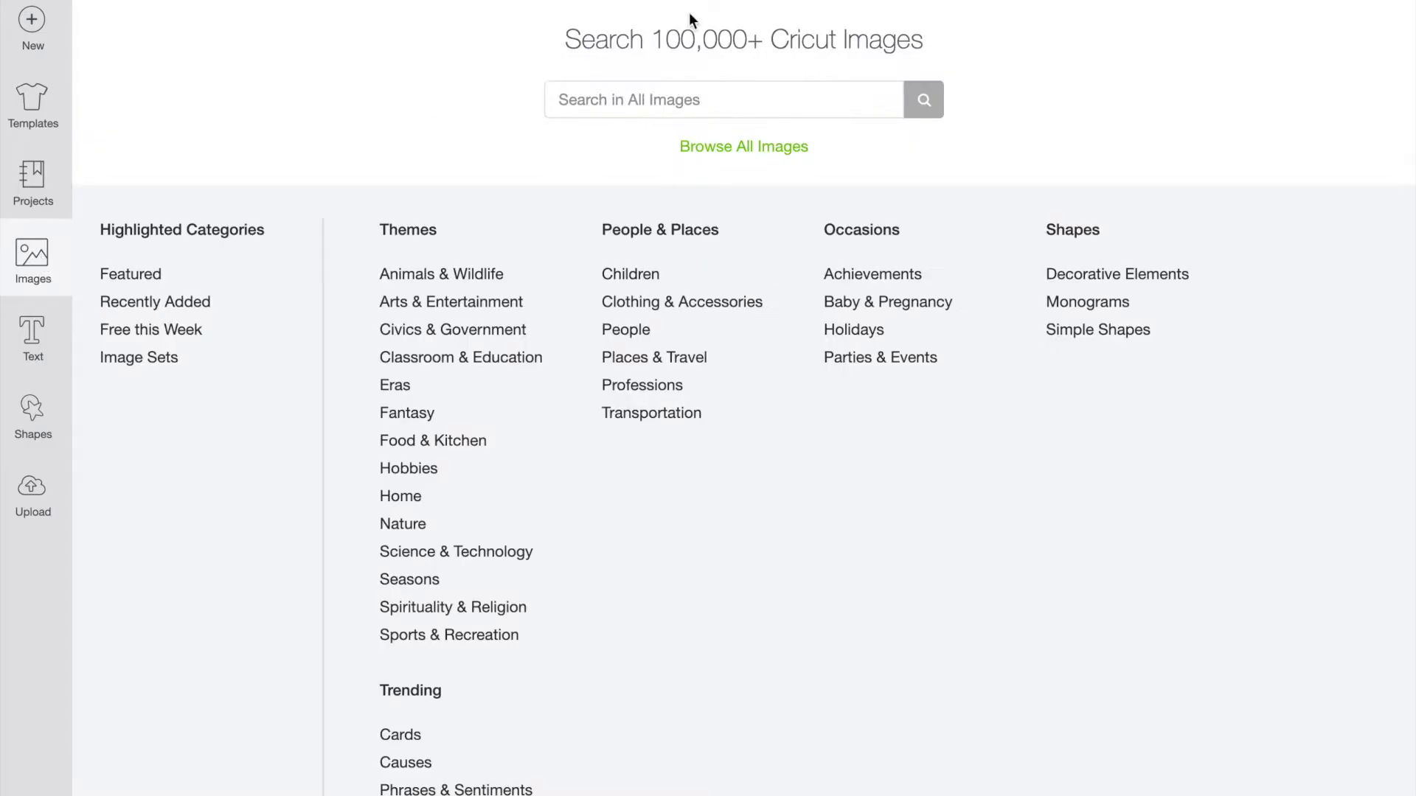
pyautogui.click(691, 108)
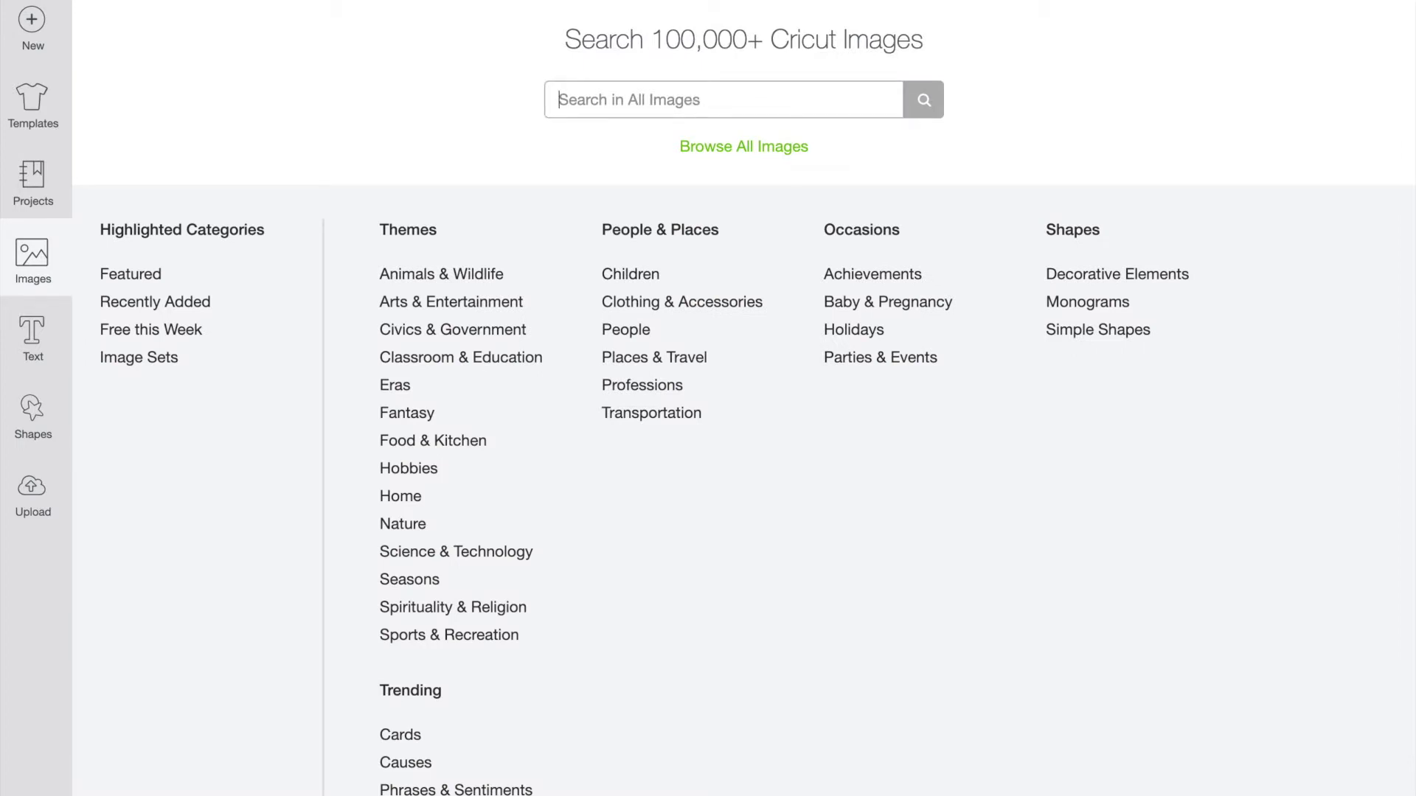
pyautogui.write('crafting')
pyautogui.press('Return')
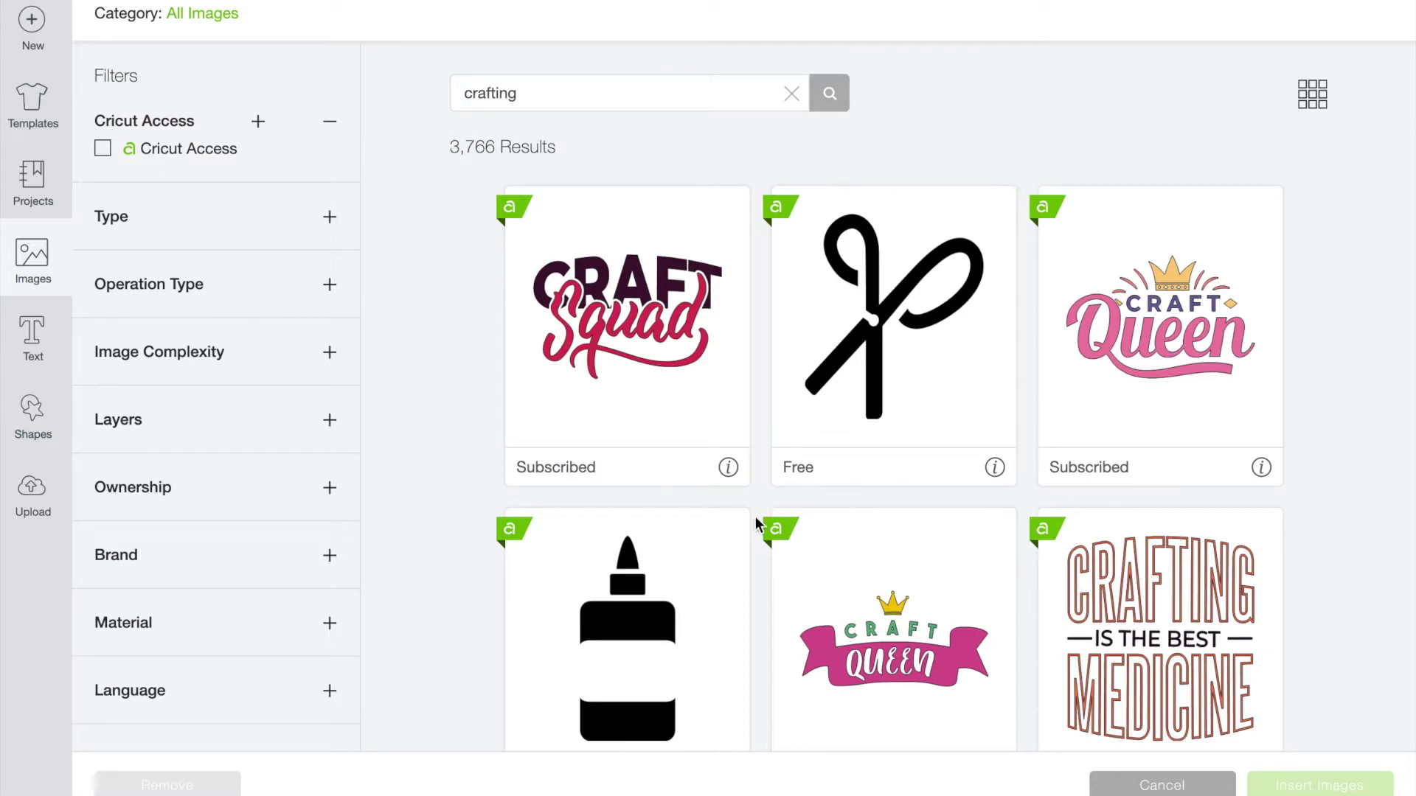
pyautogui.scroll(-15, 756, 518)
pyautogui.scroll(-4, 756, 518)
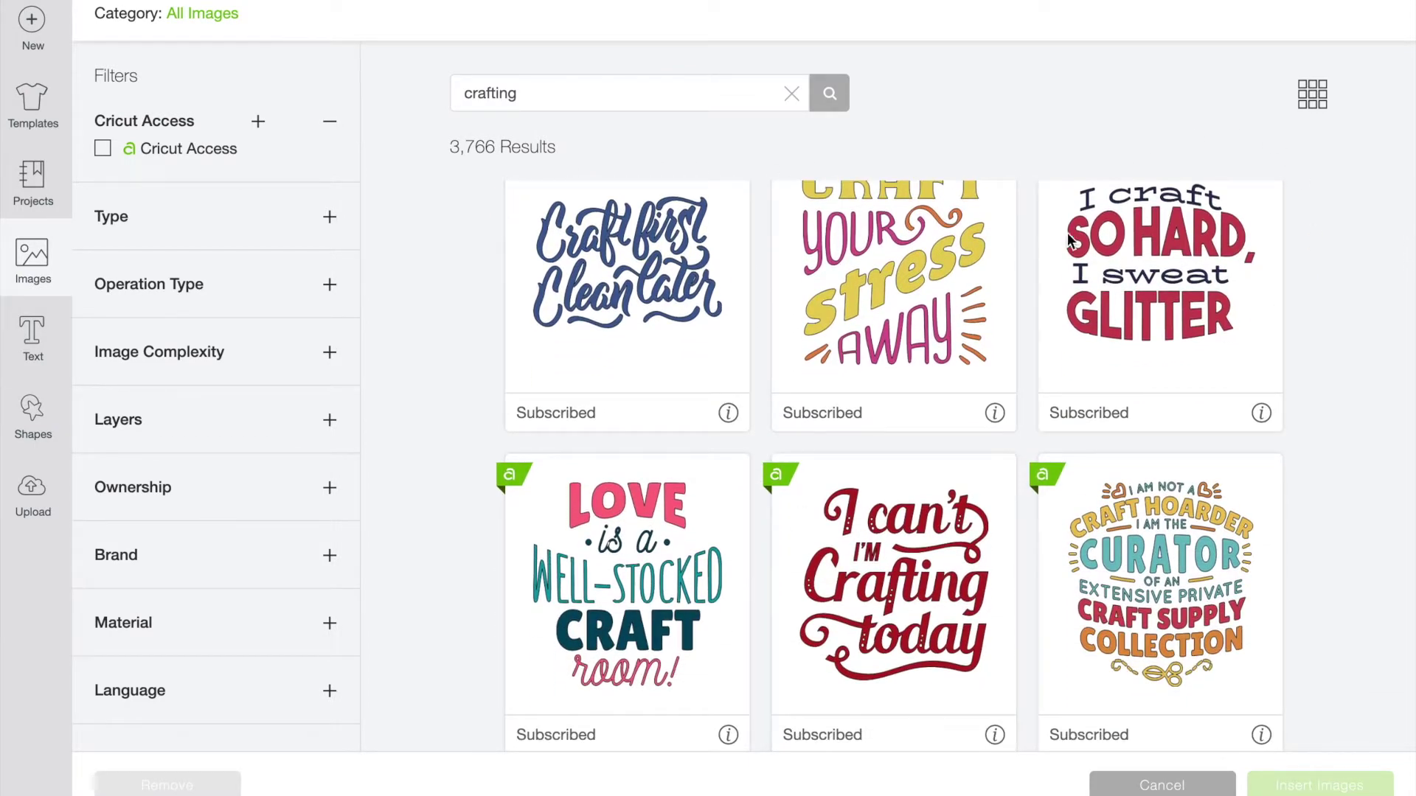
pyautogui.scroll(-8, 1037, 521)
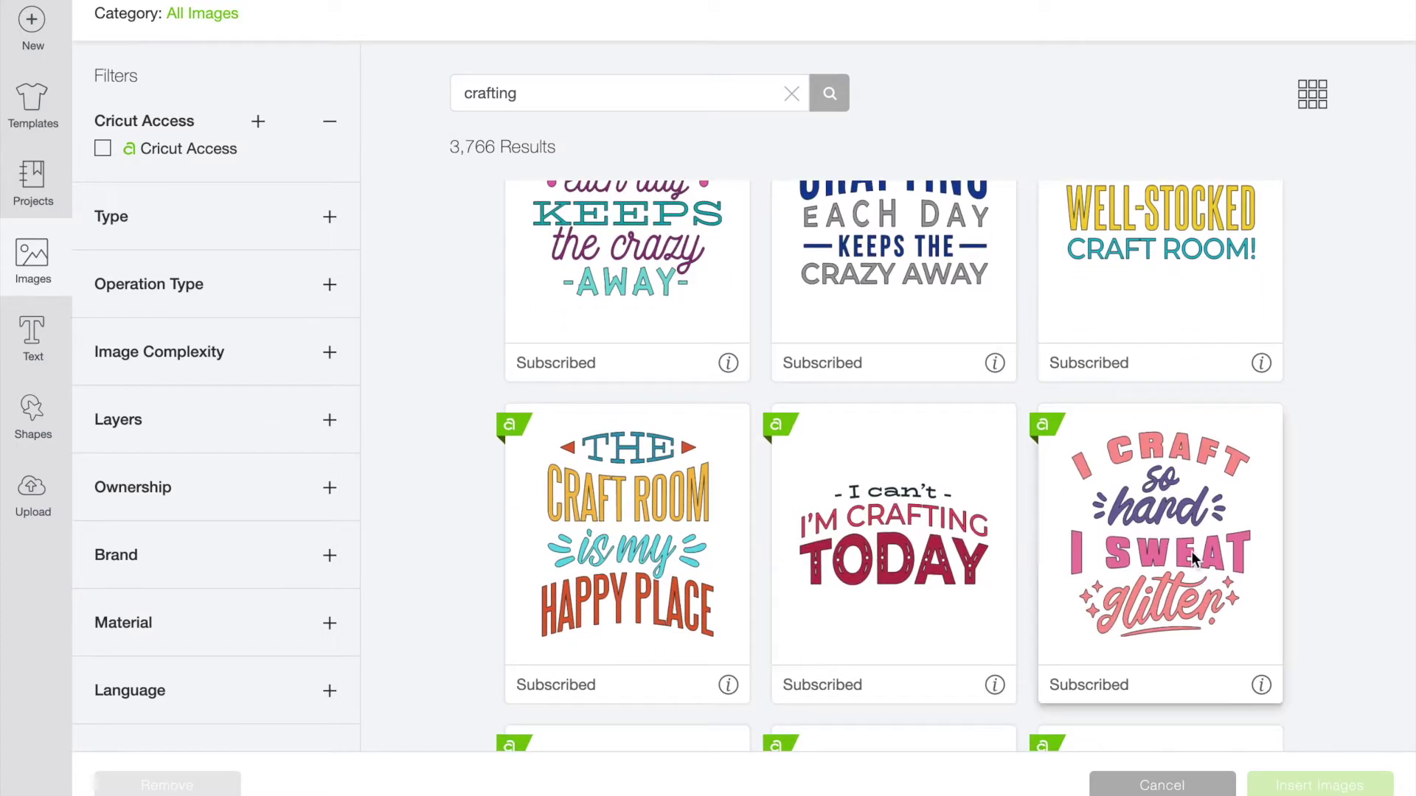
pyautogui.click(1192, 551)
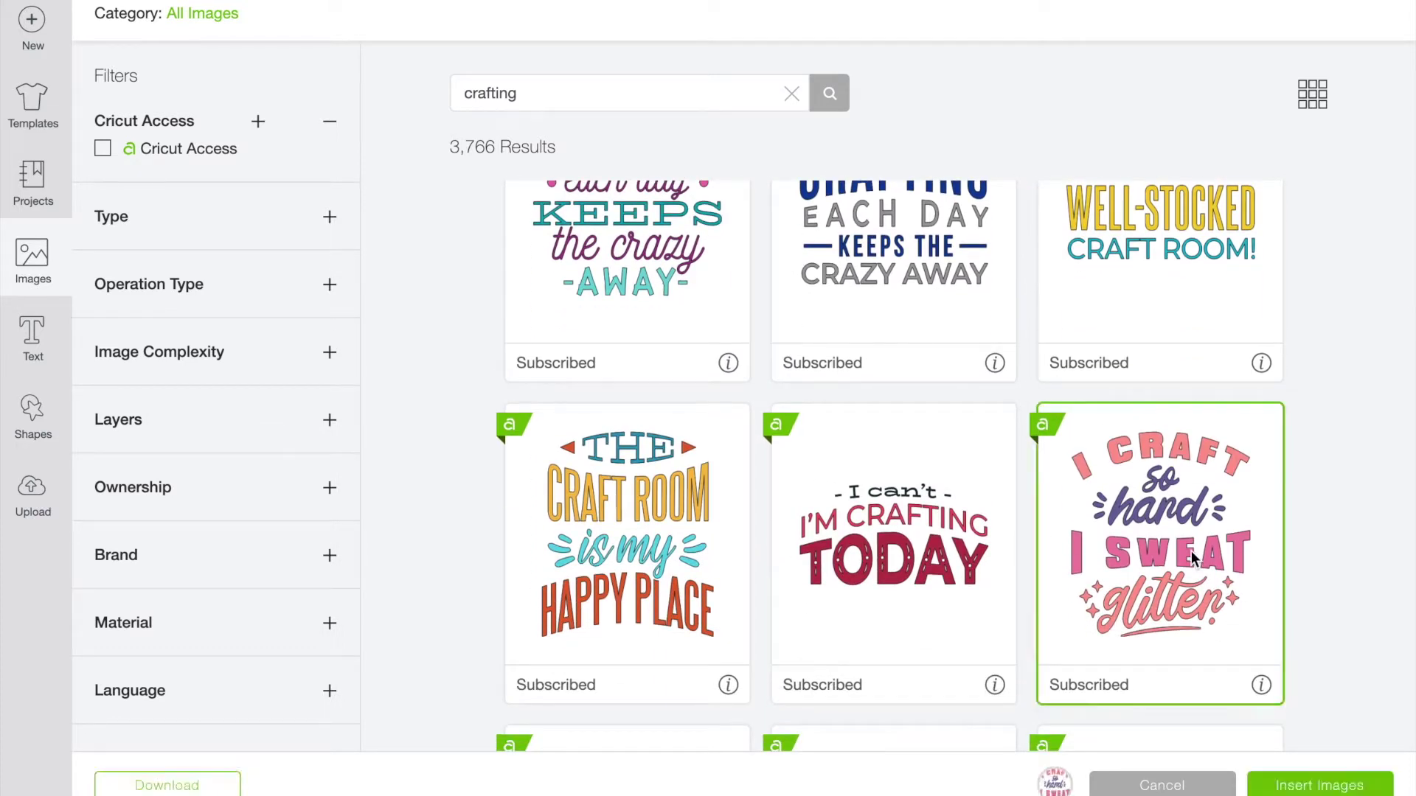
pyautogui.click(1320, 785)
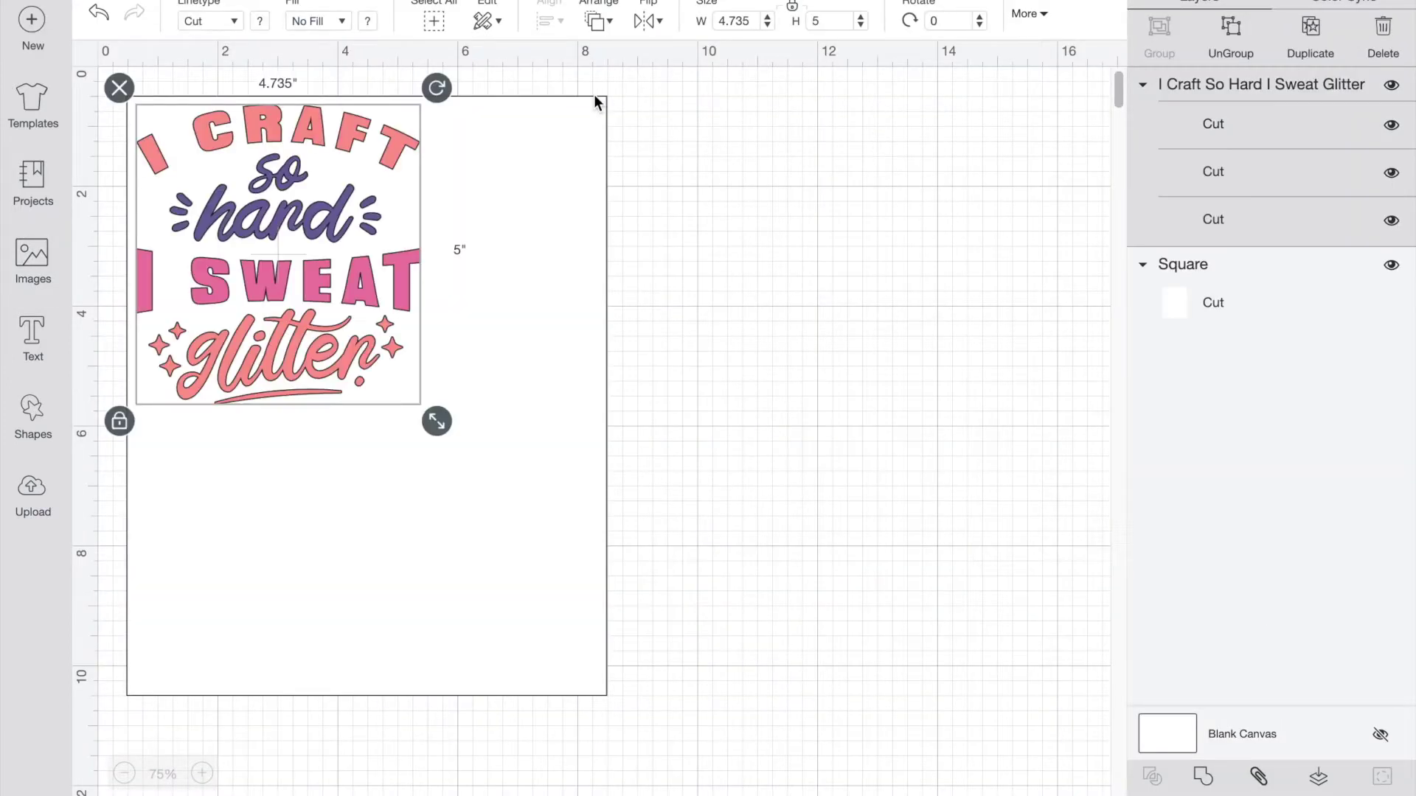
# Centre the design on the white rectangle, ungroup it, and move the I CRAFT/glitter layer right
pyautogui.moveTo(327, 336); pyautogui.dragTo(425, 414)
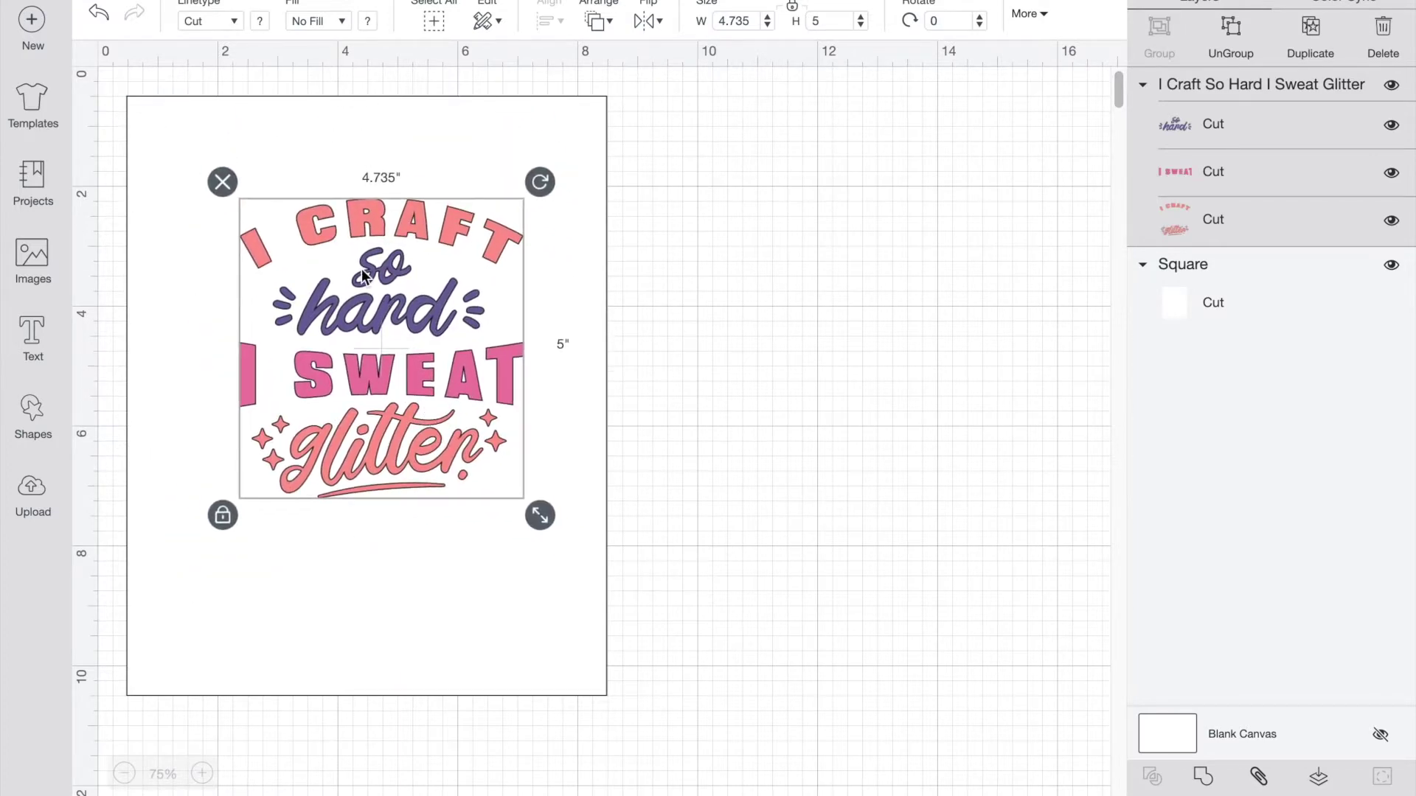
pyautogui.click(1229, 33)
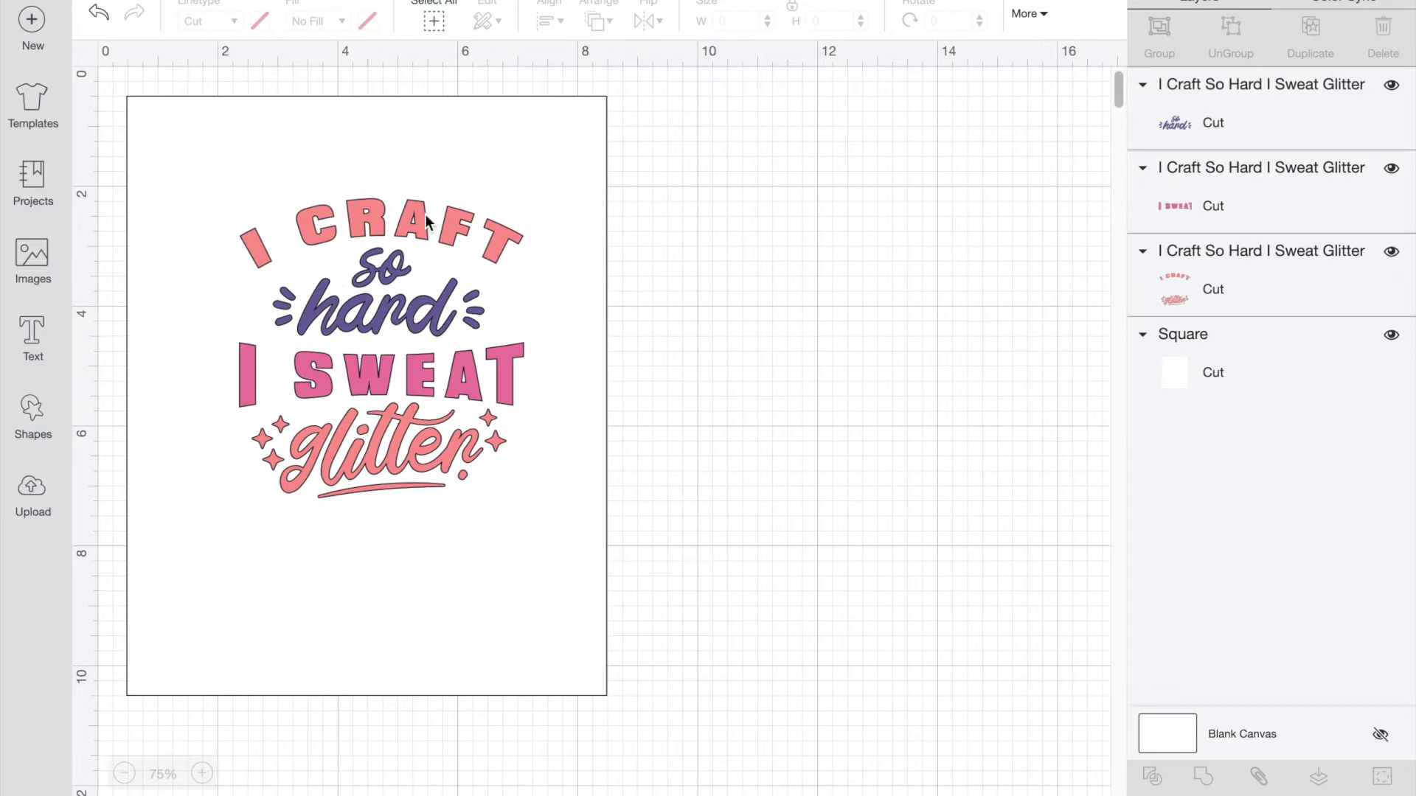
pyautogui.moveTo(415, 216); pyautogui.dragTo(926, 224)
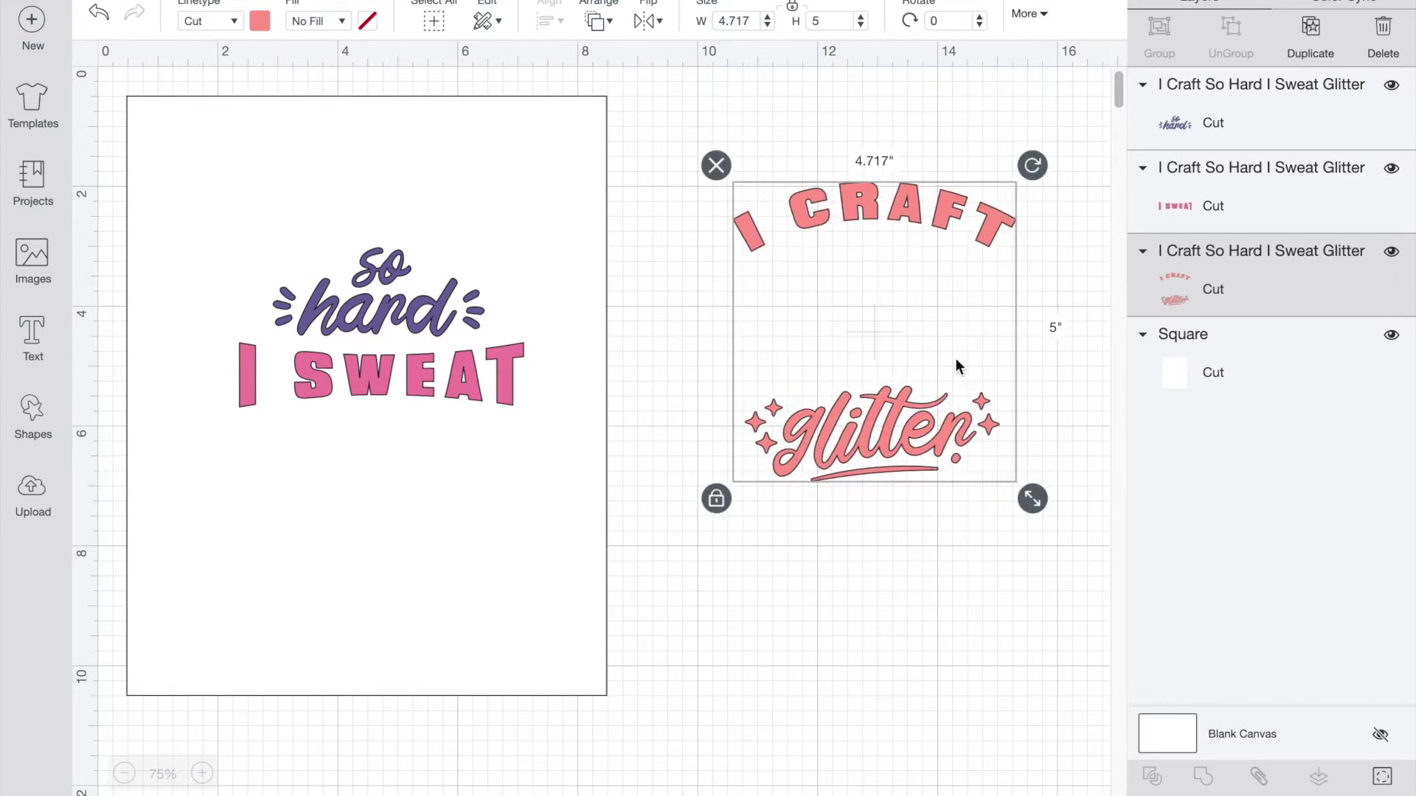
pyautogui.click(31, 413)
# Add a wide dark rectangle over the I CRAFT lettering and send it to back
pyautogui.click(115, 282)
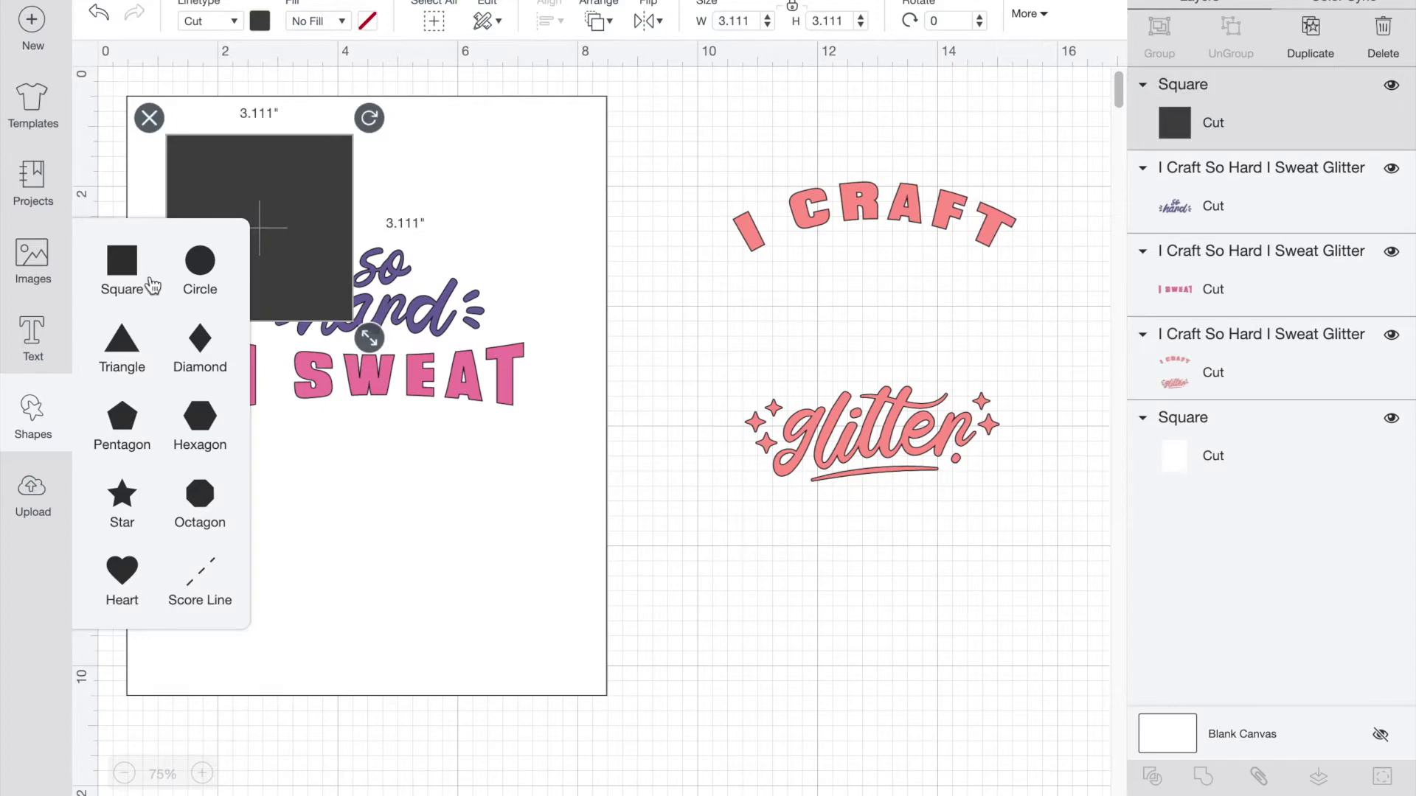
pyautogui.moveTo(276, 294); pyautogui.dragTo(799, 284)
pyautogui.moveTo(884, 344); pyautogui.dragTo(1088, 318)
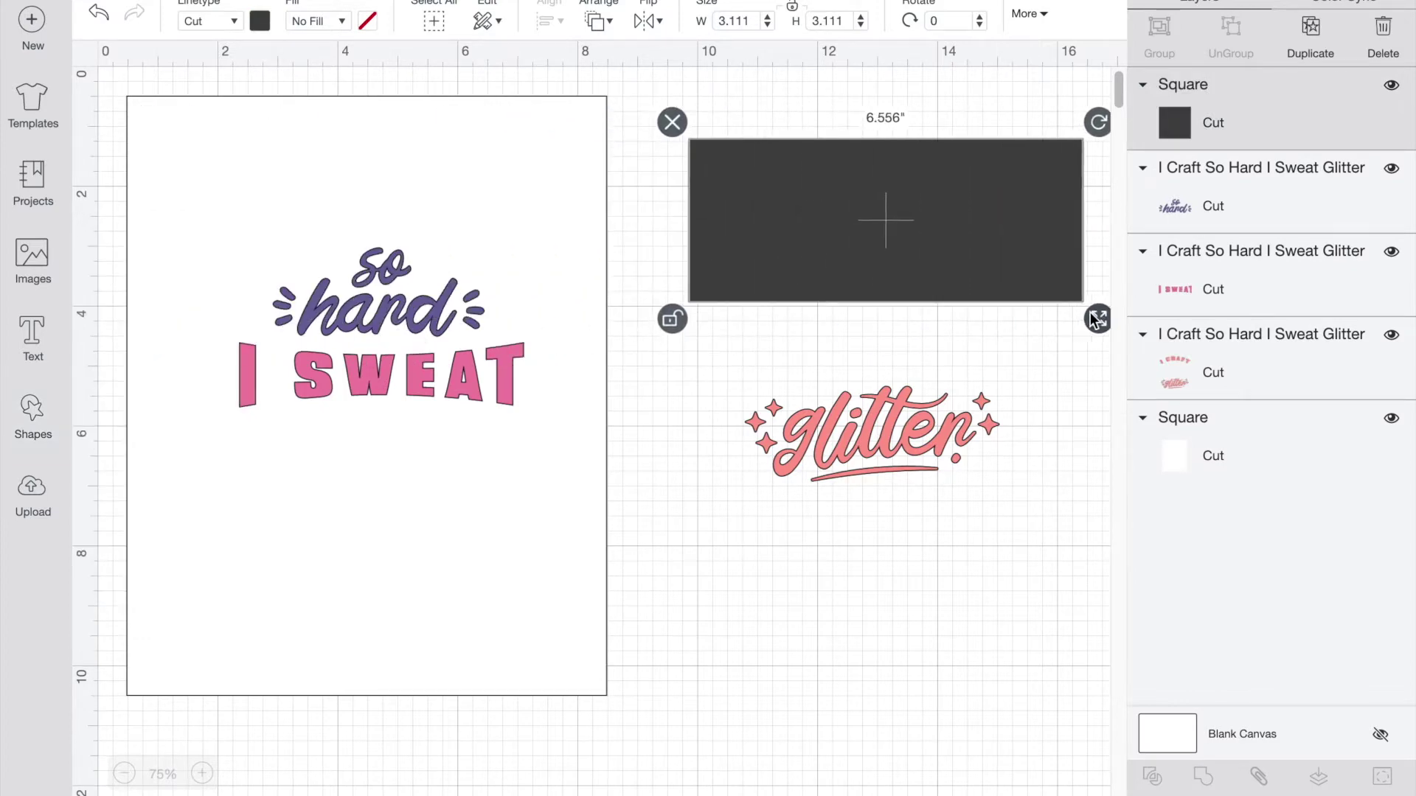
pyautogui.rightClick(993, 227)
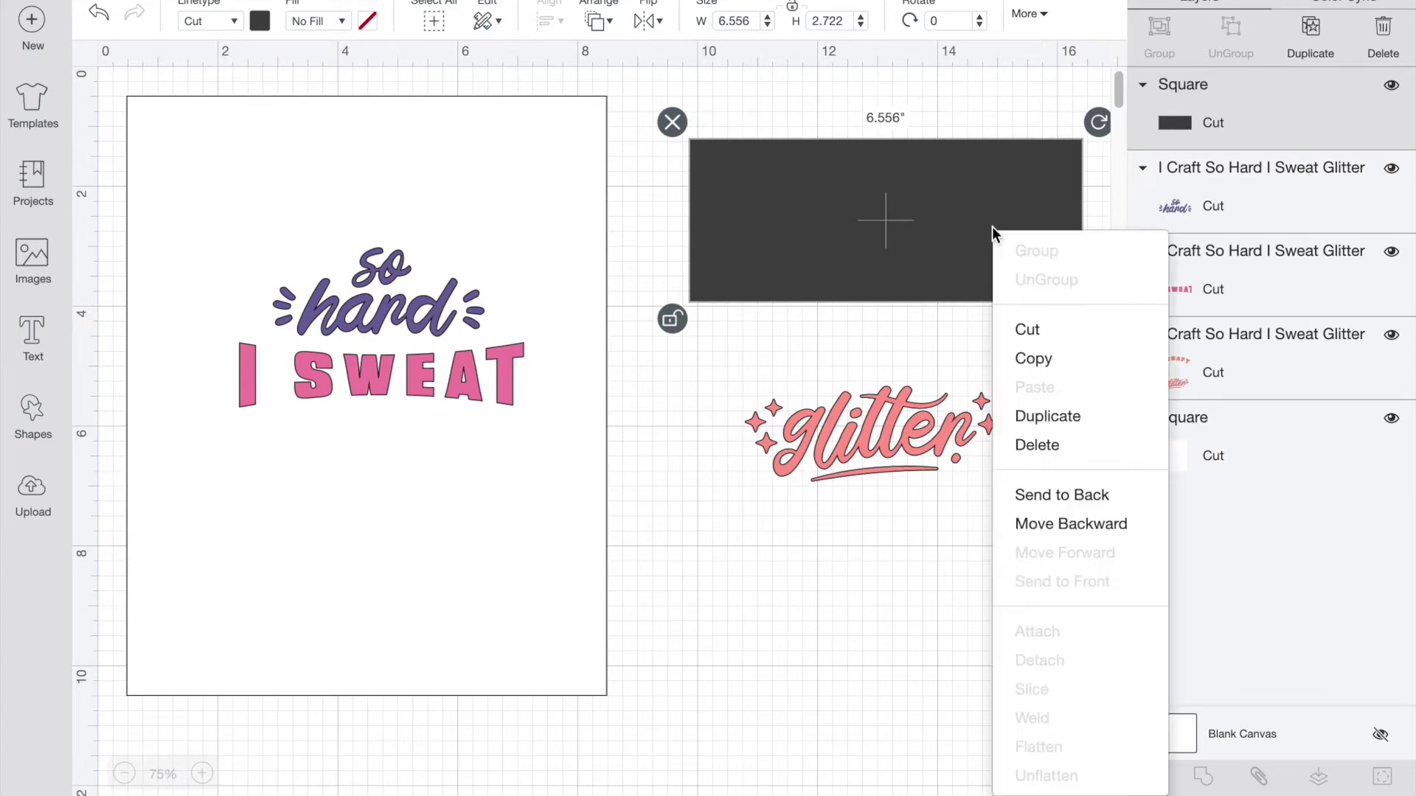
pyautogui.click(1028, 484)
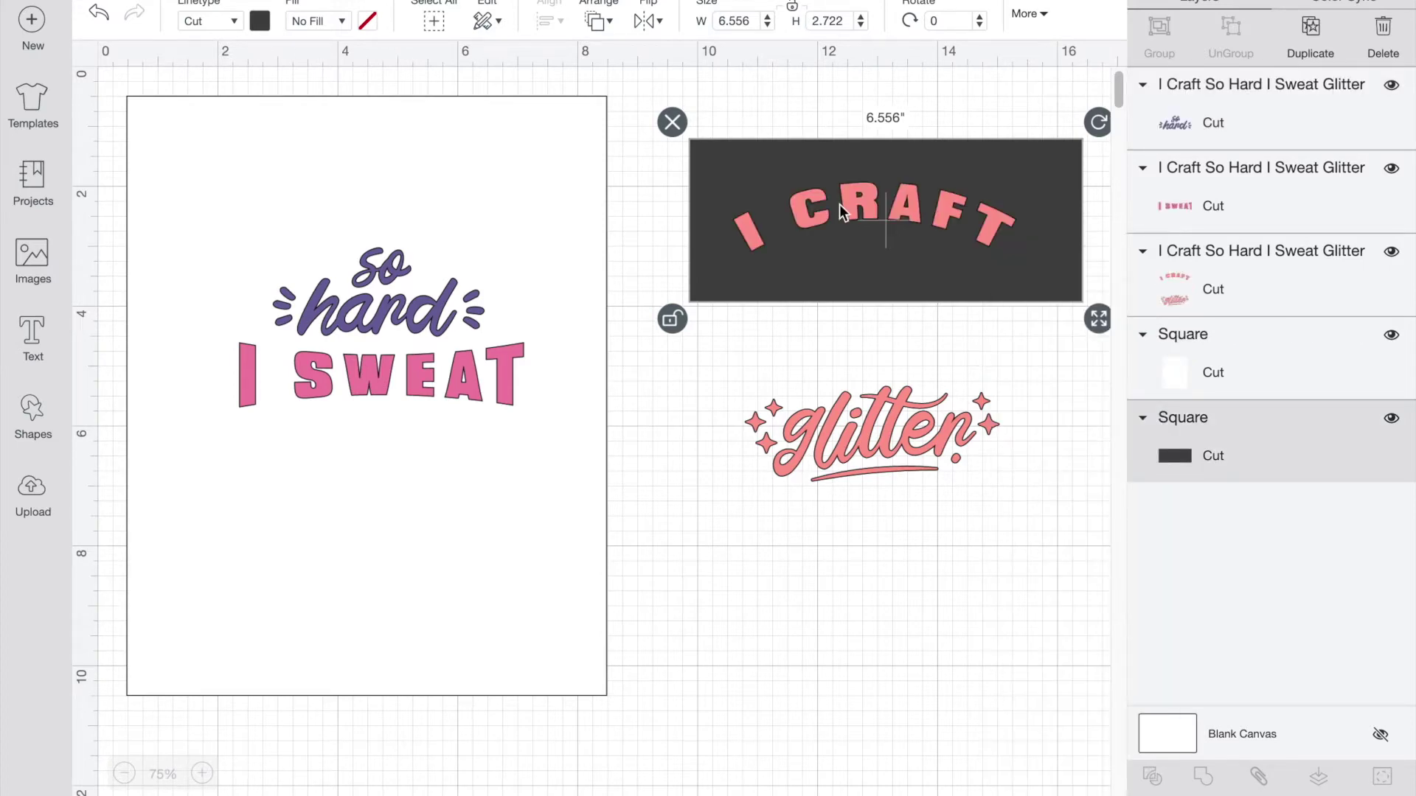
# Slice I CRAFT out, move the pink piece below glitter, and delete the leftover scraps
pyautogui.keyDown('shift'); pyautogui.click(782, 189); pyautogui.keyUp('shift')
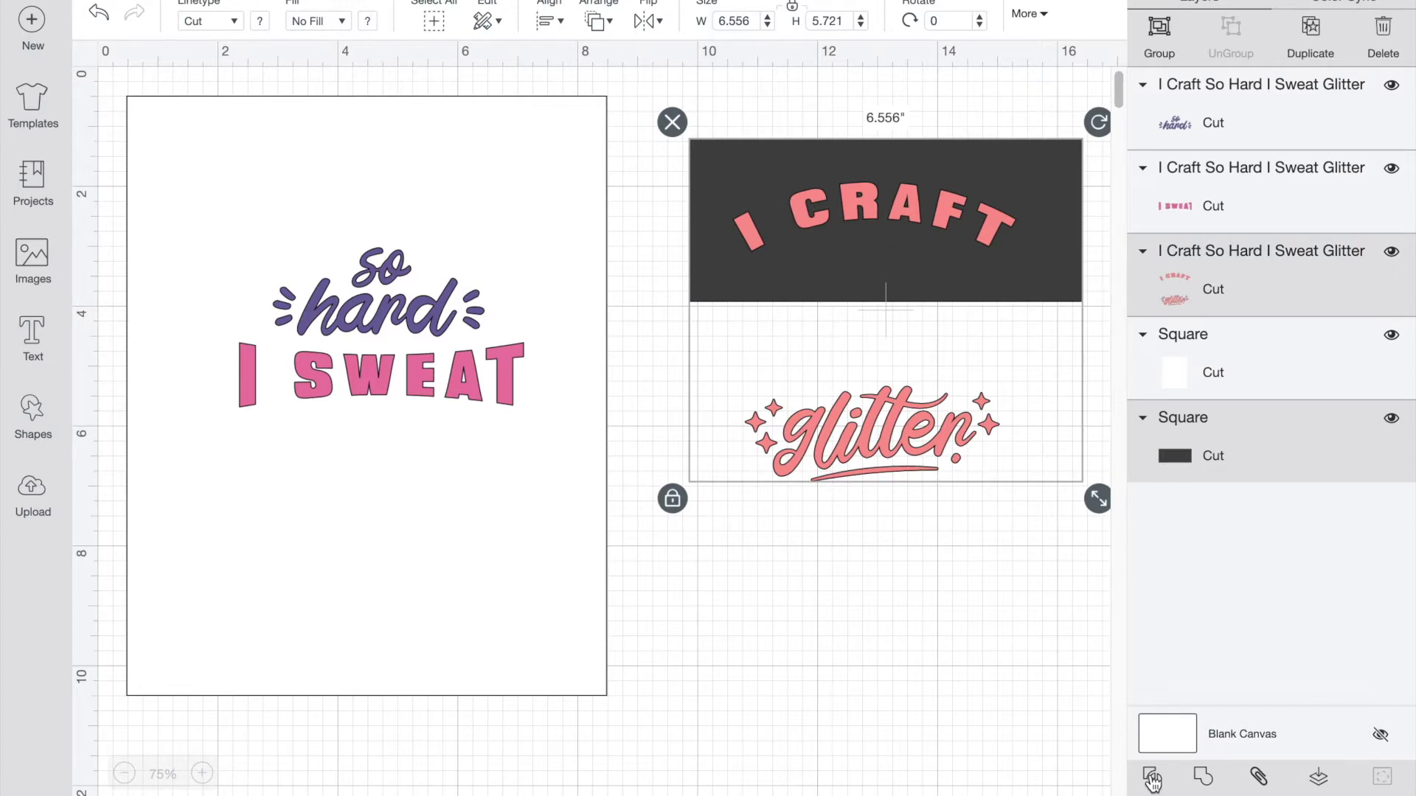
pyautogui.click(1153, 780)
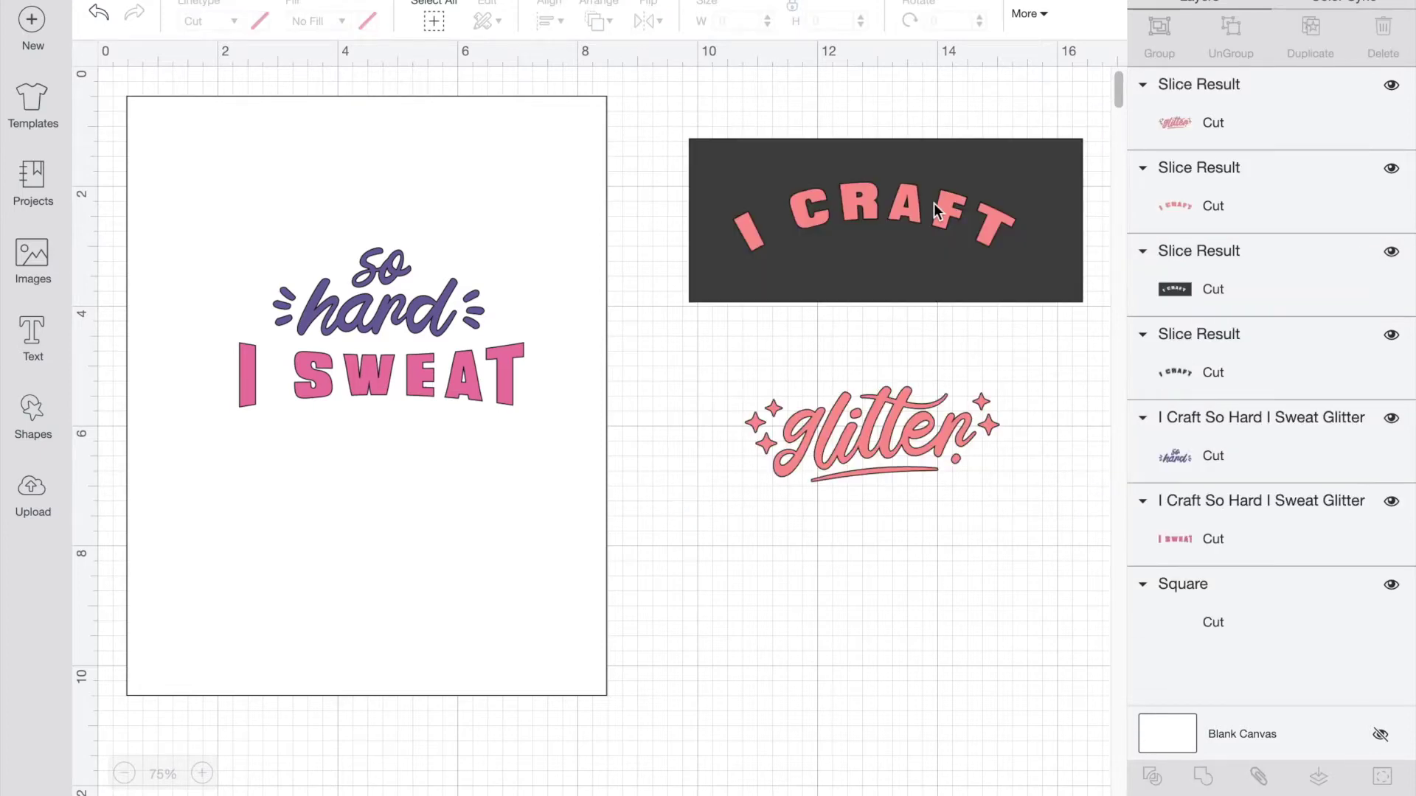
pyautogui.moveTo(937, 219); pyautogui.dragTo(926, 673)
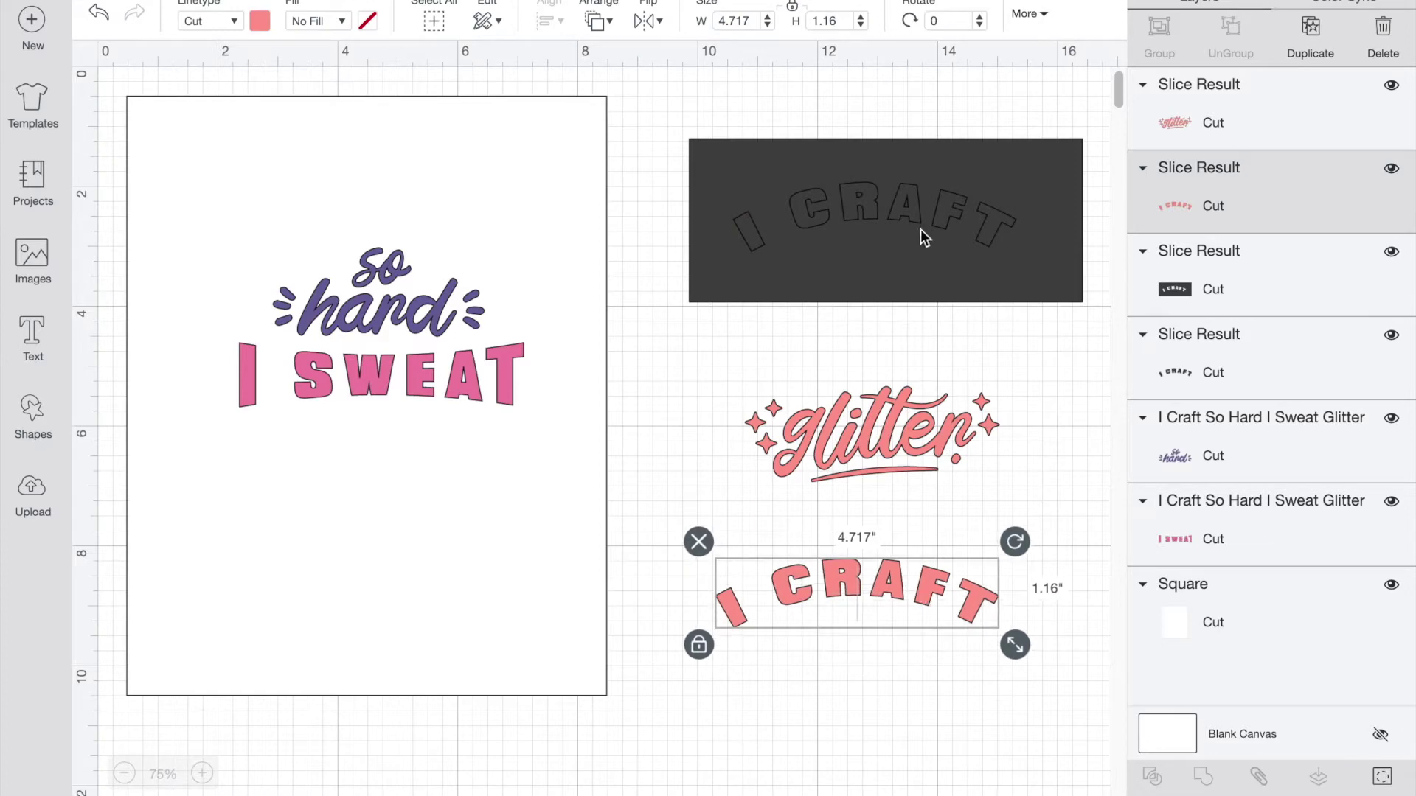
pyautogui.moveTo(920, 228); pyautogui.dragTo(914, 196)
pyautogui.press('Delete')
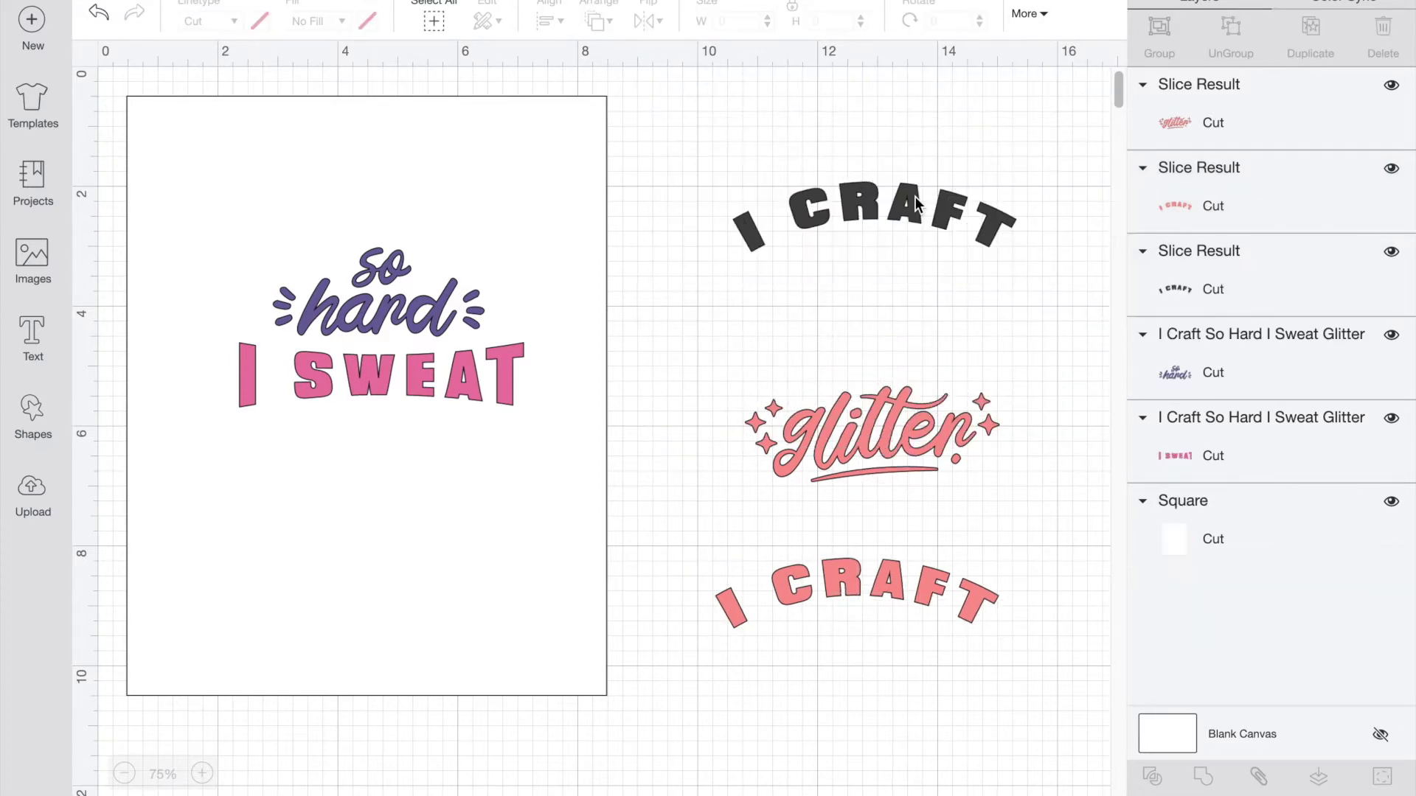
pyautogui.click(902, 205)
pyautogui.press('Delete')
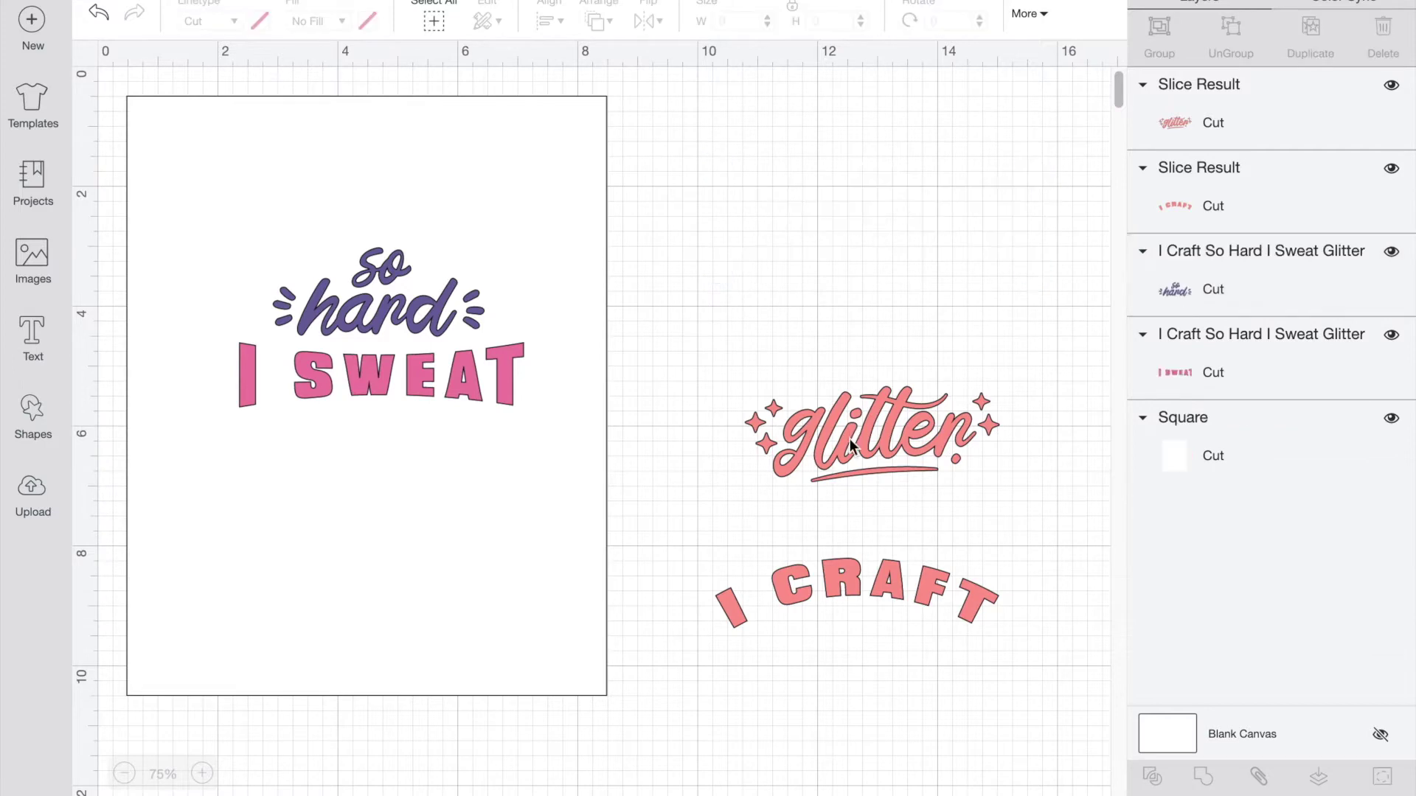
# Stack I CRAFT (6.072 in), so hard (4.677 in) and I SWEAT (6.206 in) down the page
pyautogui.moveTo(888, 586); pyautogui.dragTo(400, 140)
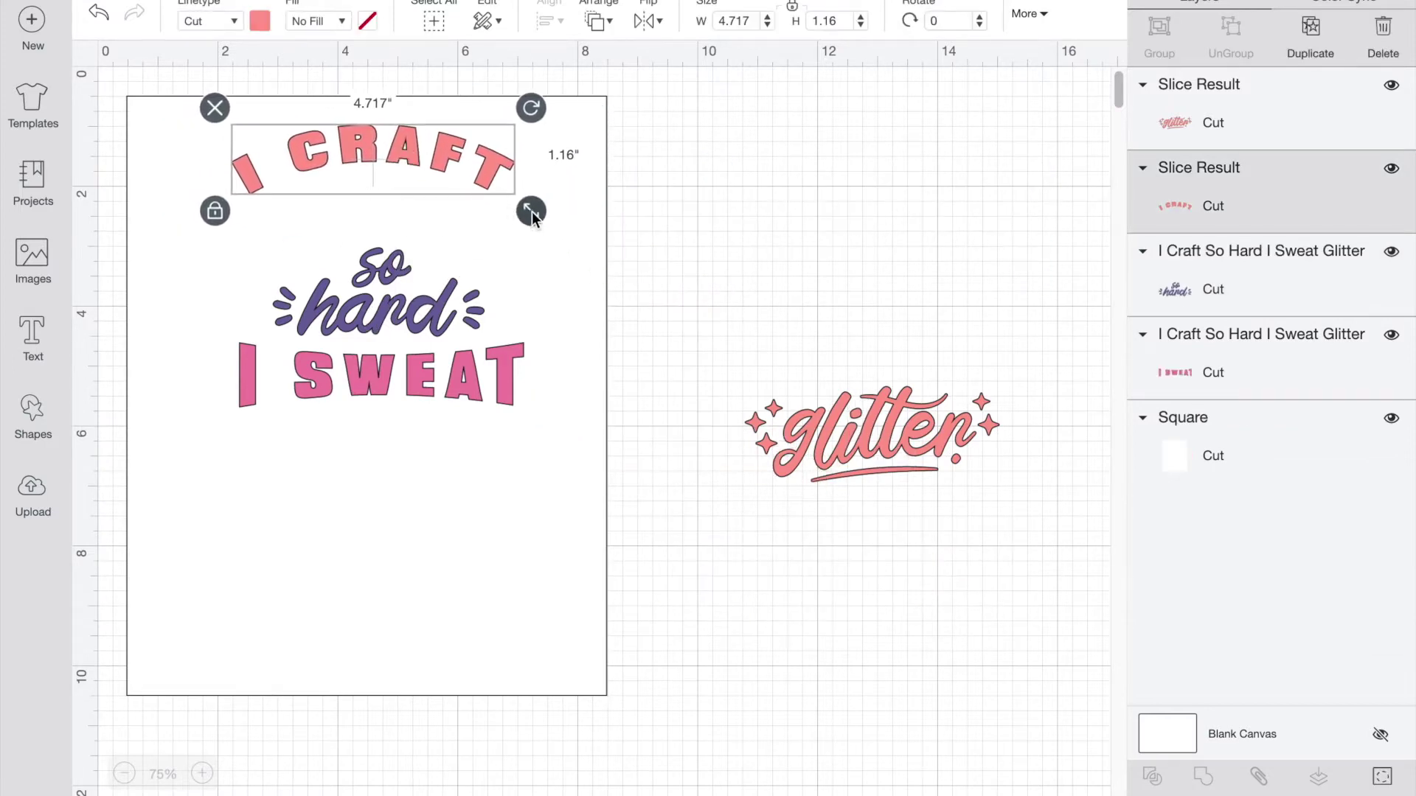
pyautogui.moveTo(526, 210); pyautogui.dragTo(566, 230)
pyautogui.moveTo(436, 174); pyautogui.dragTo(406, 179)
pyautogui.moveTo(380, 304); pyautogui.dragTo(367, 273)
pyautogui.moveTo(407, 404); pyautogui.dragTo(407, 502)
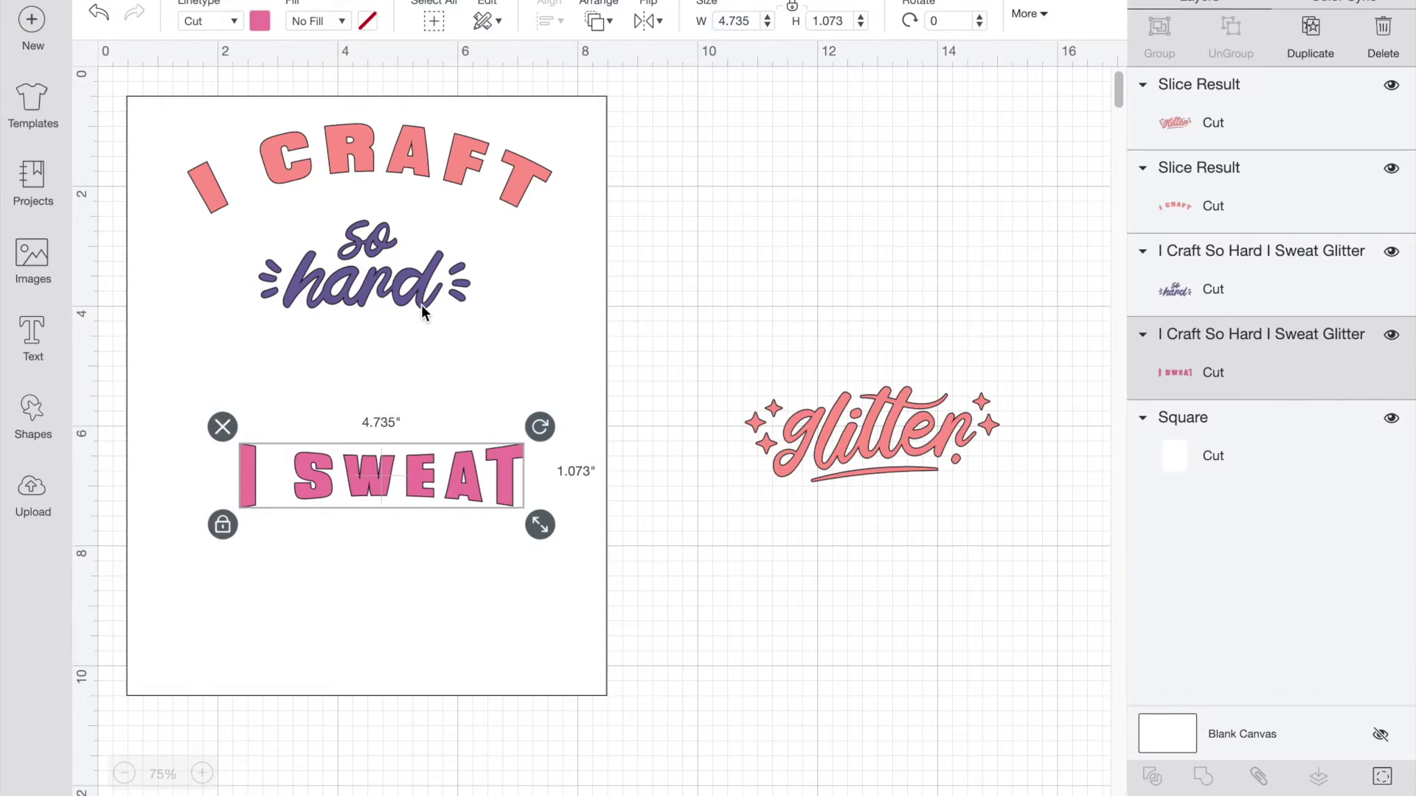
pyautogui.click(435, 302)
pyautogui.moveTo(481, 328); pyautogui.dragTo(408, 324)
pyautogui.moveTo(416, 471); pyautogui.dragTo(407, 443)
pyautogui.moveTo(531, 495); pyautogui.dragTo(449, 462)
# Place glitter below I SWEAT at 6.056 in wide and tighten the spacing above
pyautogui.moveTo(841, 451); pyautogui.dragTo(331, 550)
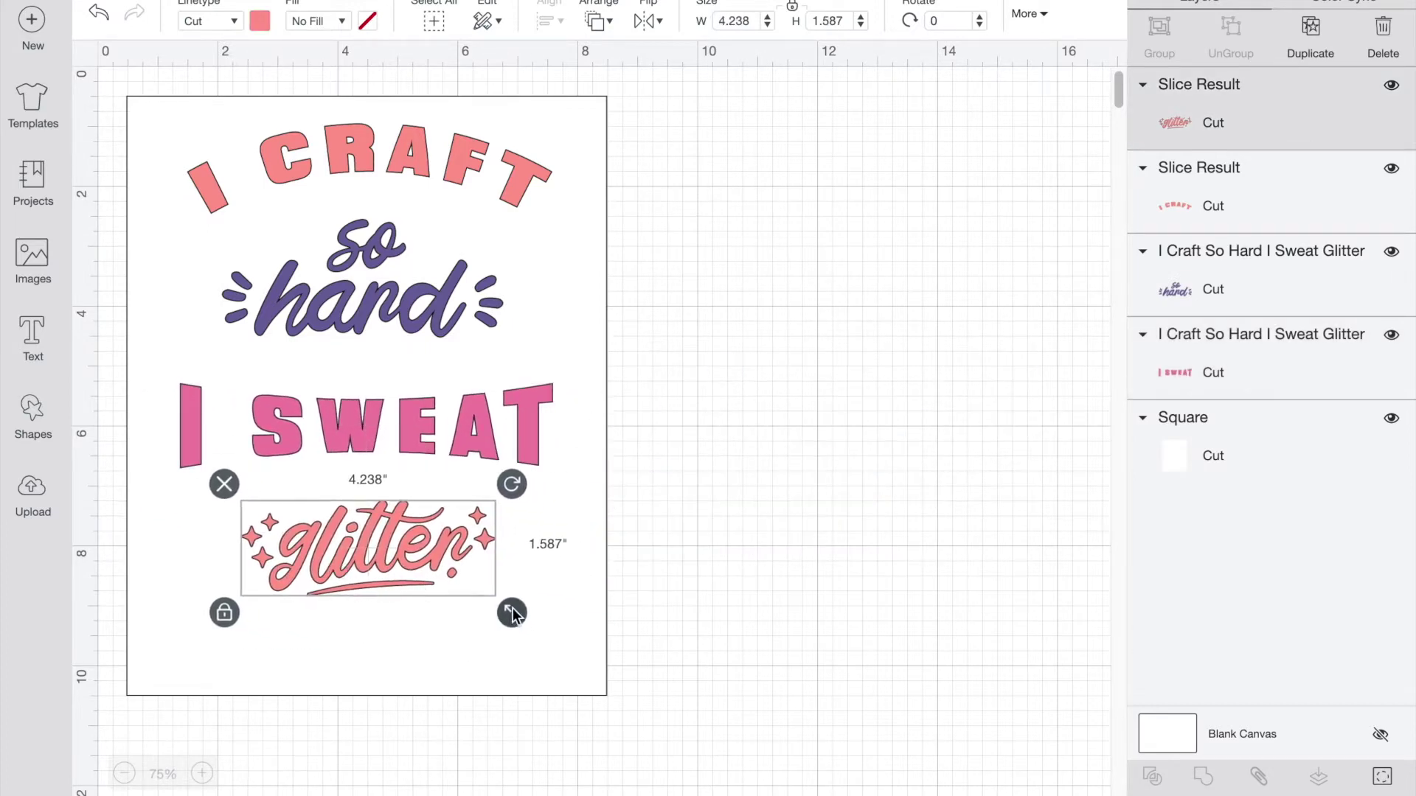
pyautogui.moveTo(509, 608); pyautogui.dragTo(612, 653)
pyautogui.moveTo(455, 582); pyautogui.dragTo(410, 432)
pyautogui.click(382, 316)
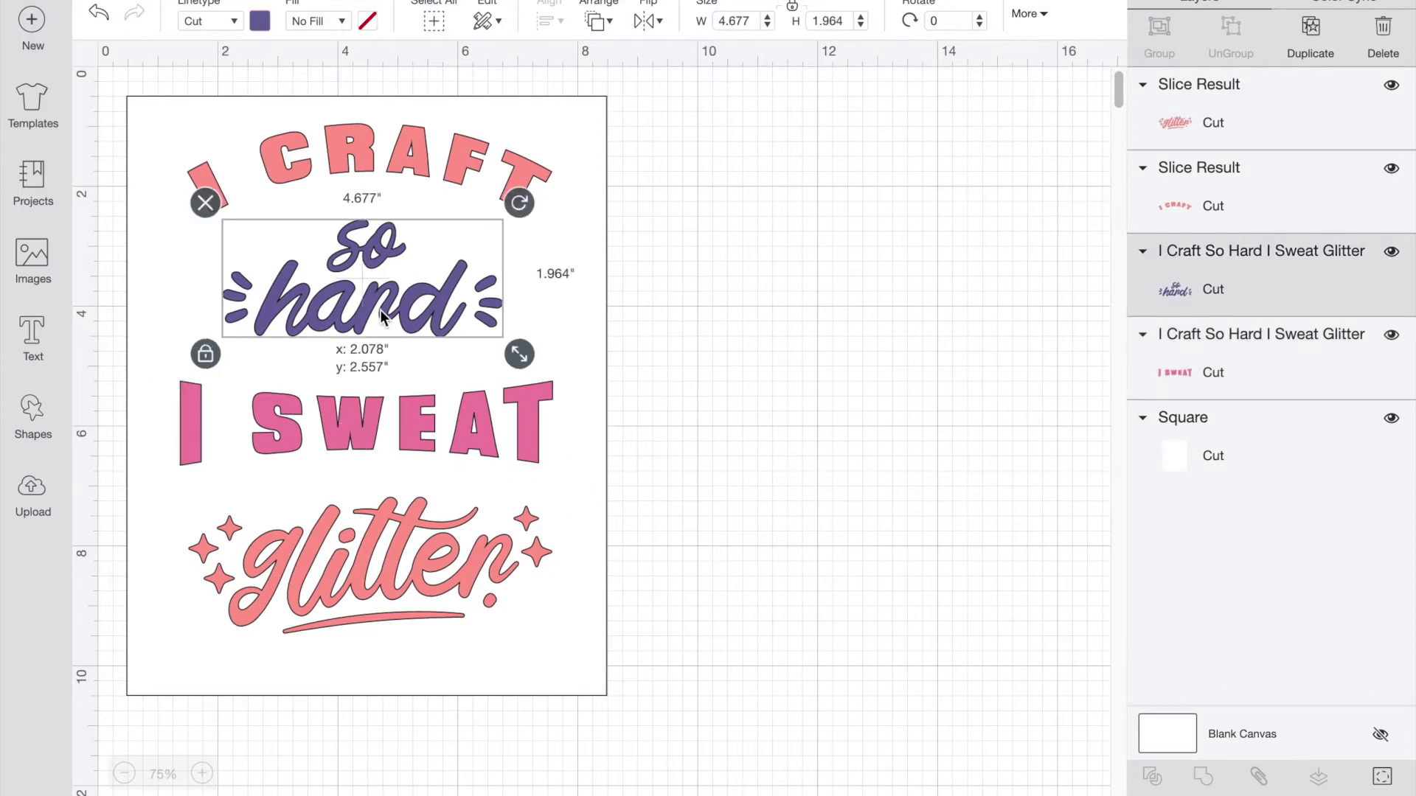
pyautogui.moveTo(382, 316); pyautogui.dragTo(383, 329)
pyautogui.click(388, 158)
pyautogui.moveTo(388, 158); pyautogui.dragTo(387, 187)
pyautogui.click(802, 313)
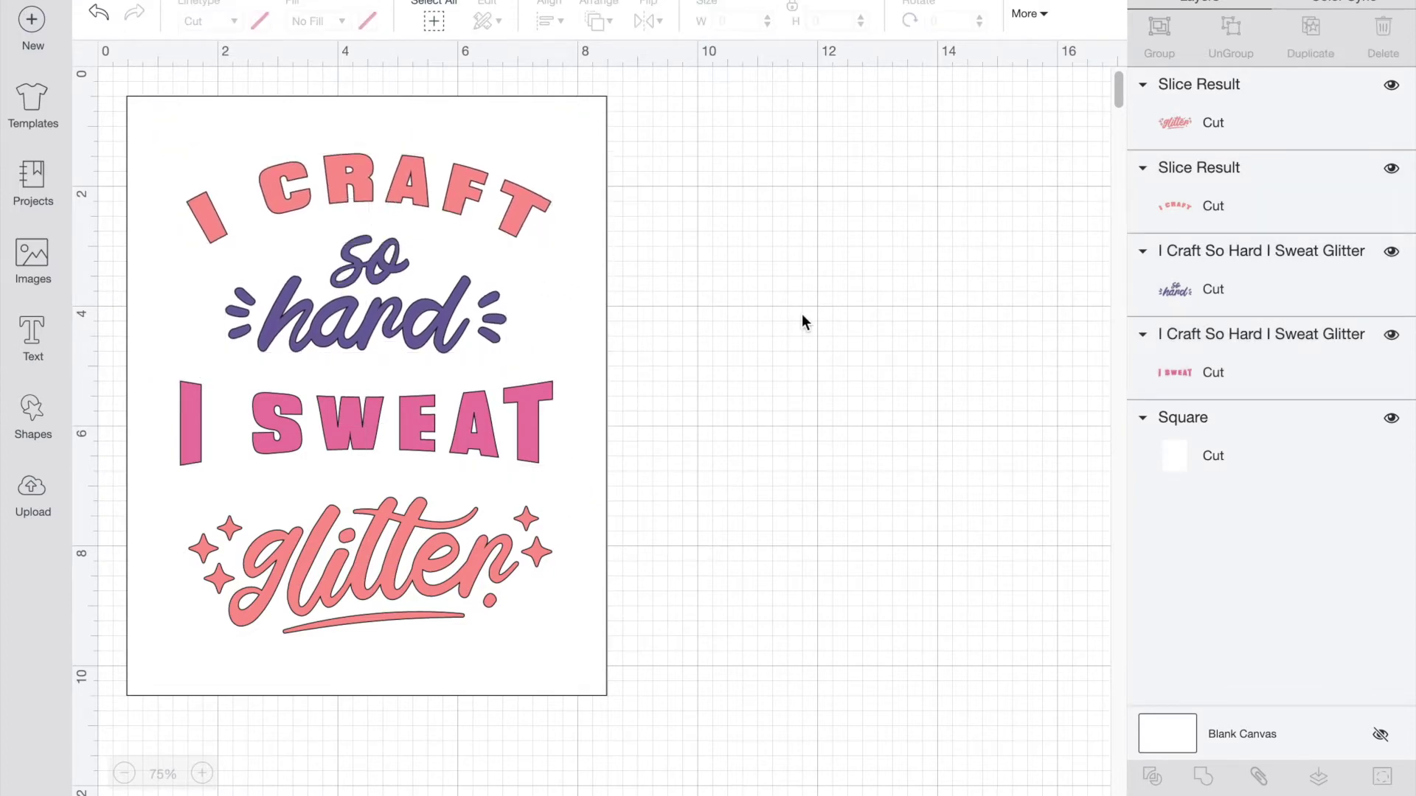
pyautogui.click(381, 545)
# Recolour the glitter piece a deep magenta with the custom colour picker
pyautogui.click(262, 23)
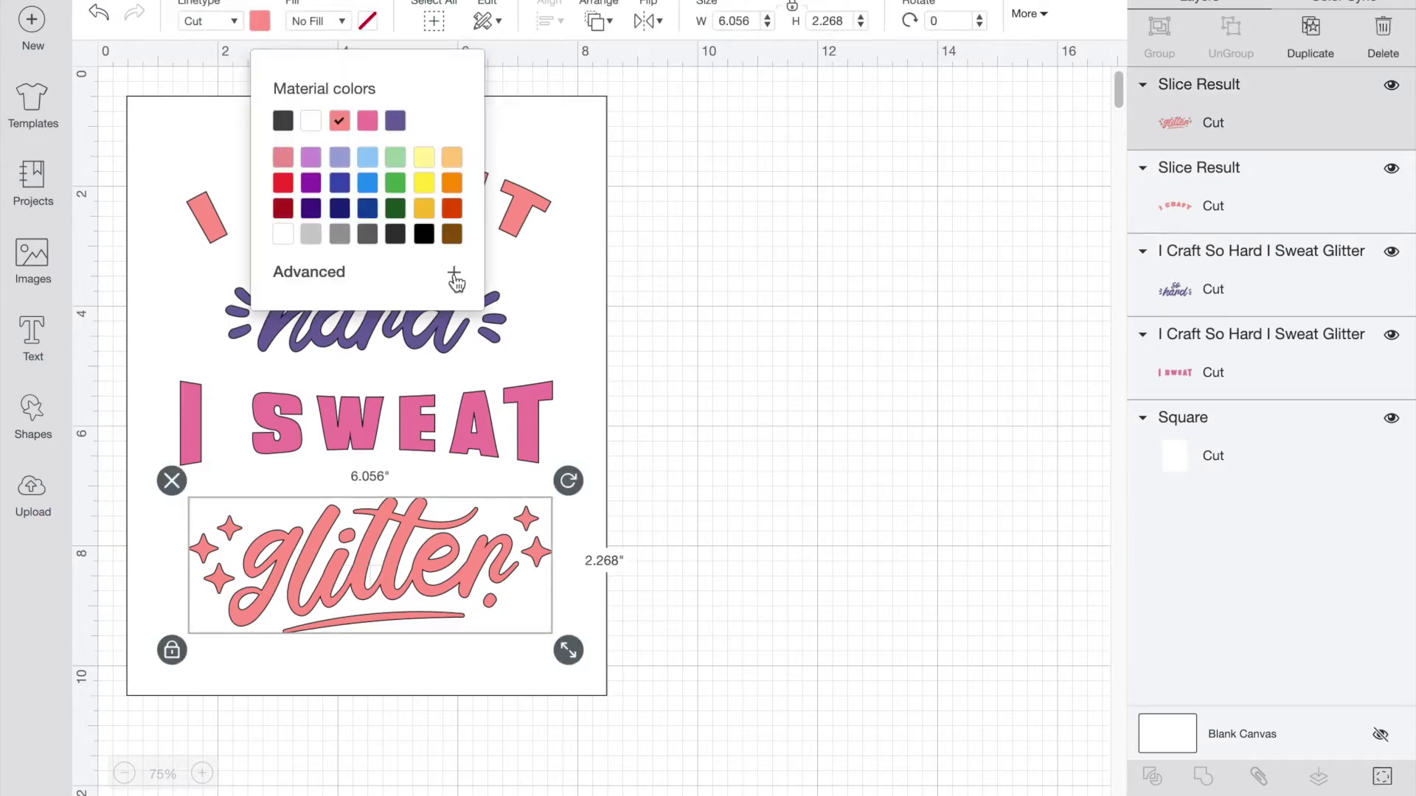
pyautogui.click(340, 274)
pyautogui.click(428, 473)
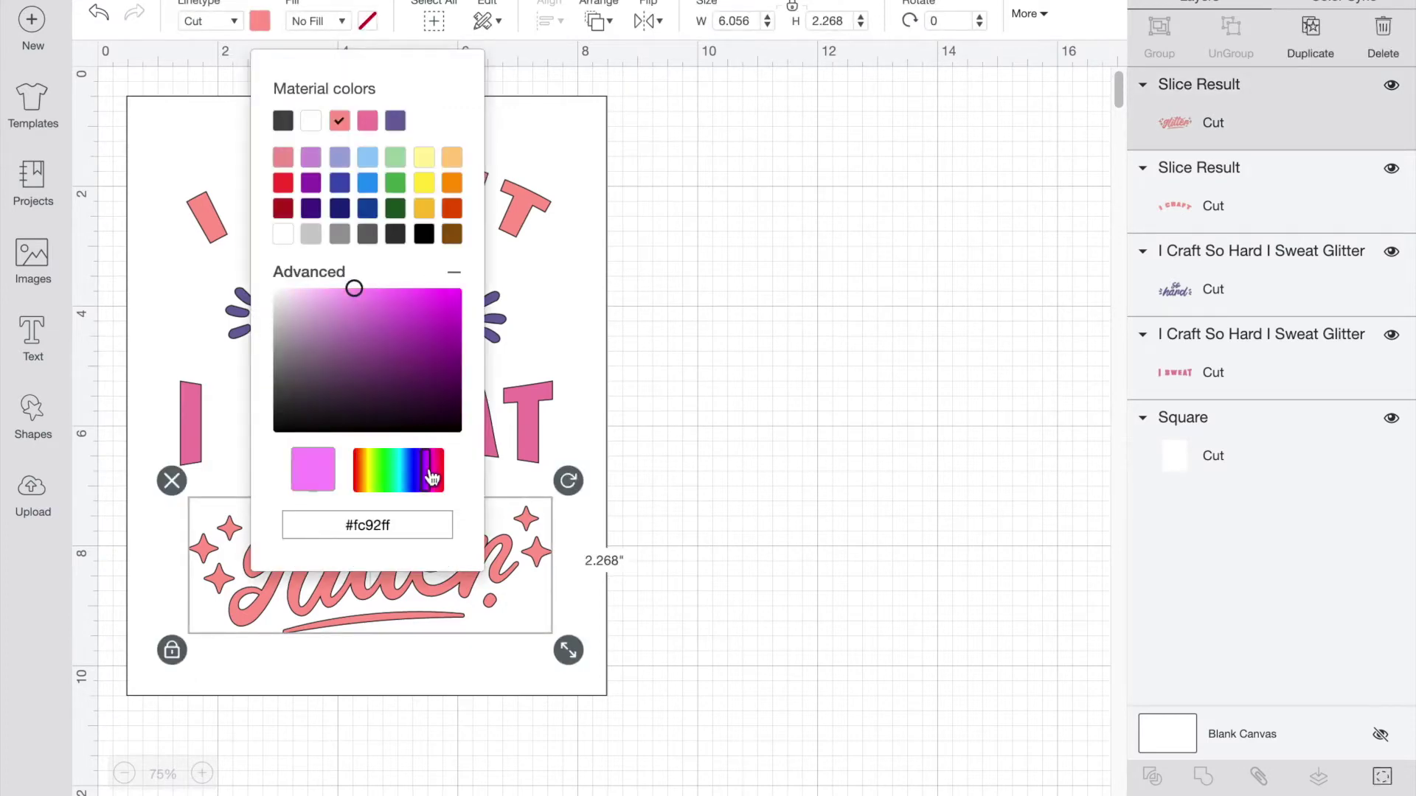
pyautogui.moveTo(443, 477); pyautogui.dragTo(435, 476)
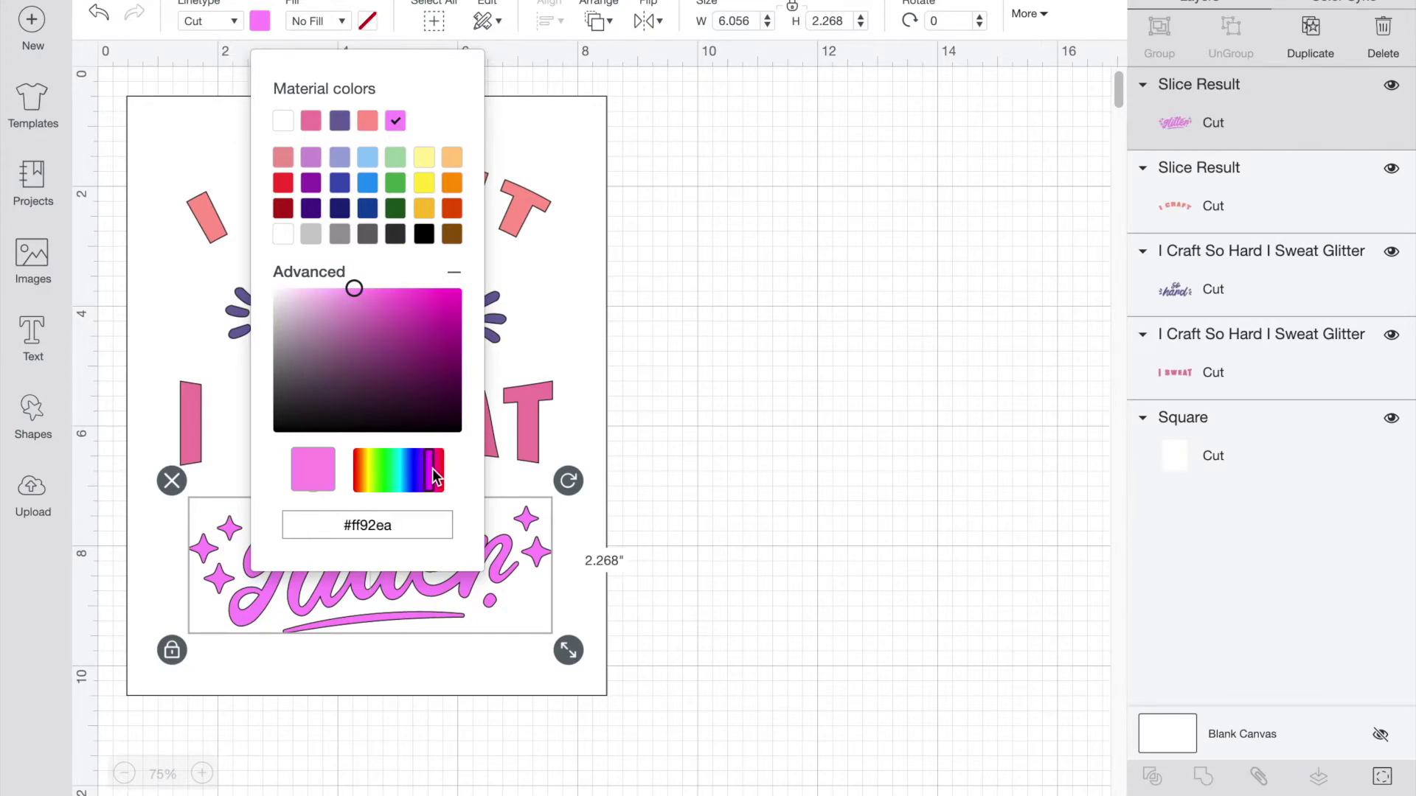
pyautogui.click(433, 307)
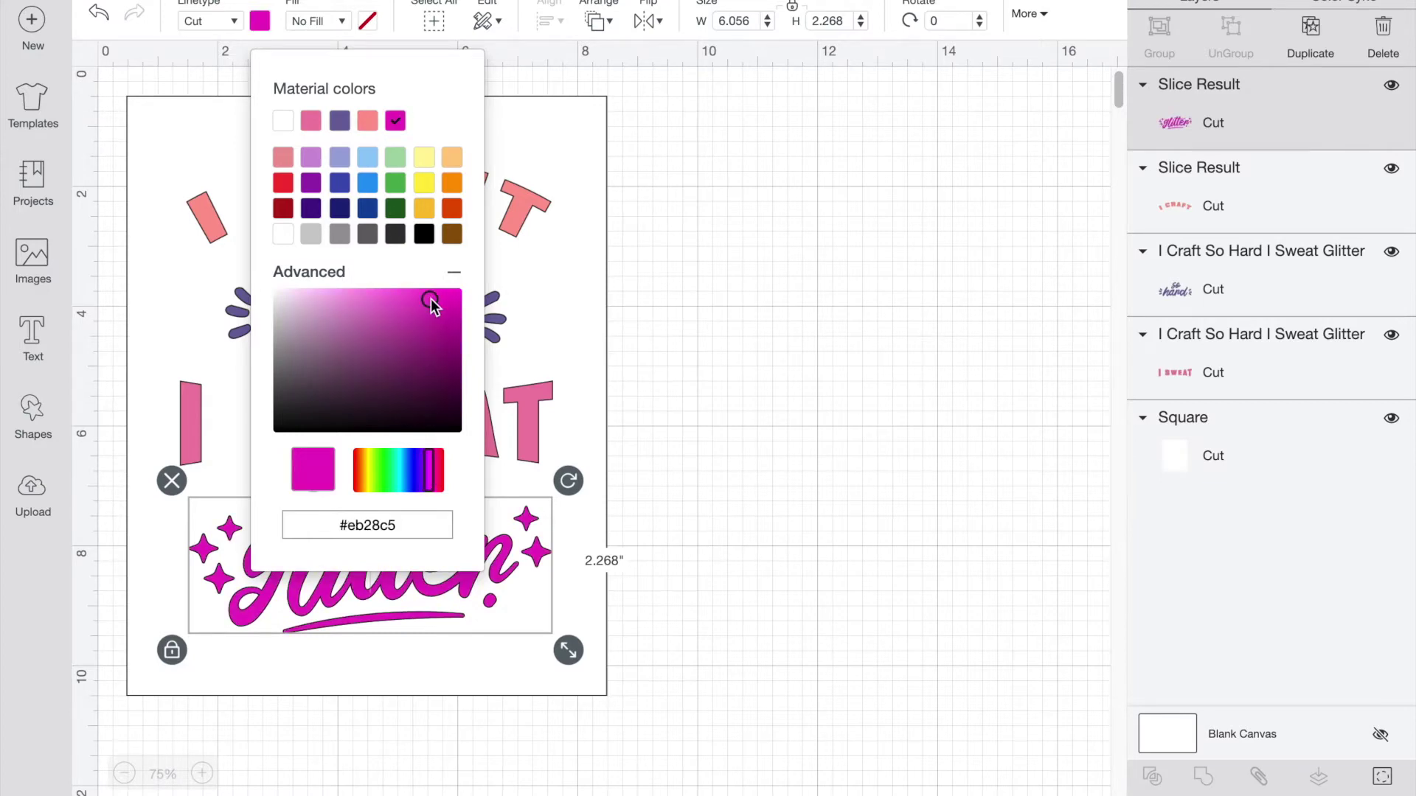
pyautogui.click(797, 353)
# Colour I CRAFT a dark mustard gold
pyautogui.click(417, 188)
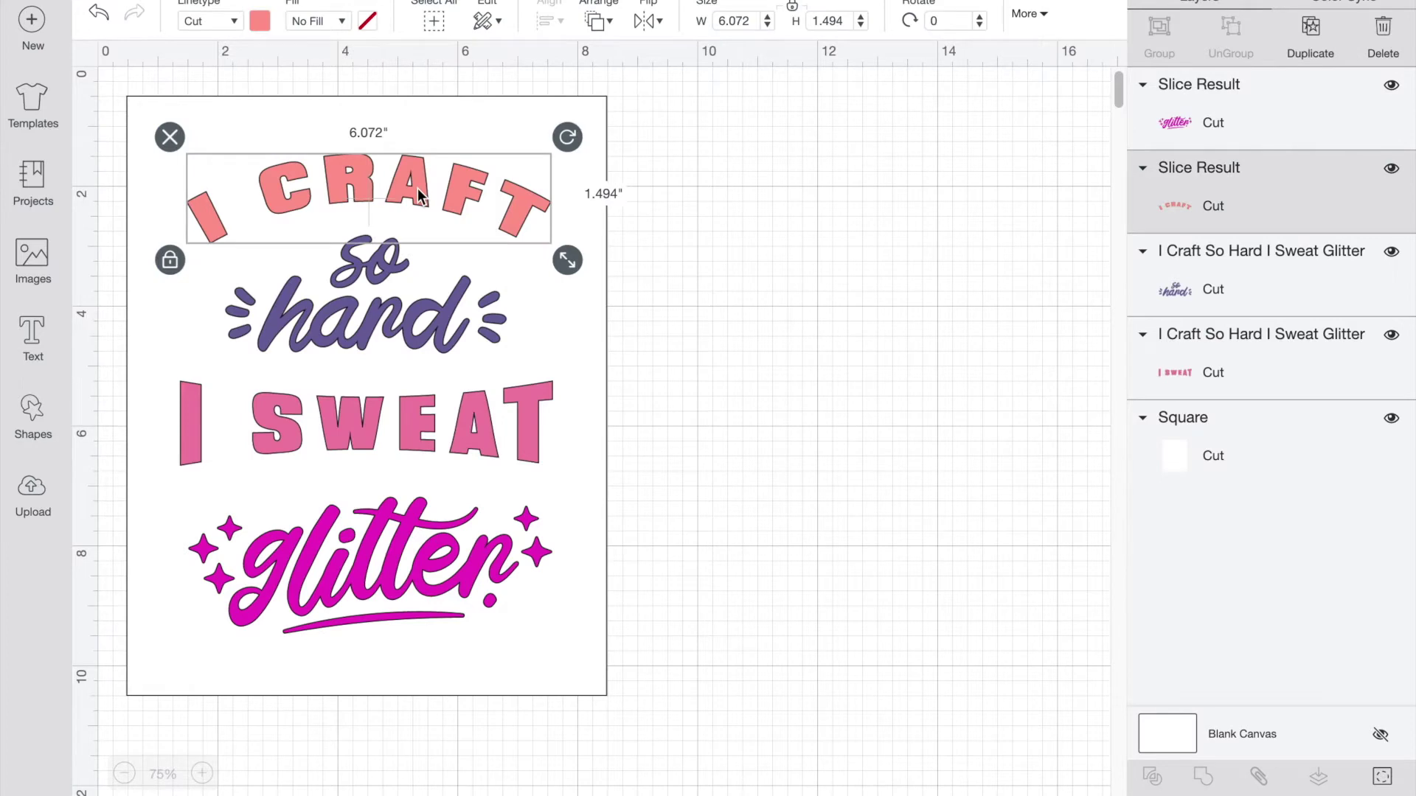
pyautogui.keyDown('shift'); pyautogui.click(375, 274); pyautogui.keyUp('shift')
pyautogui.keyDown('shift'); pyautogui.click(375, 435); pyautogui.keyUp('shift')
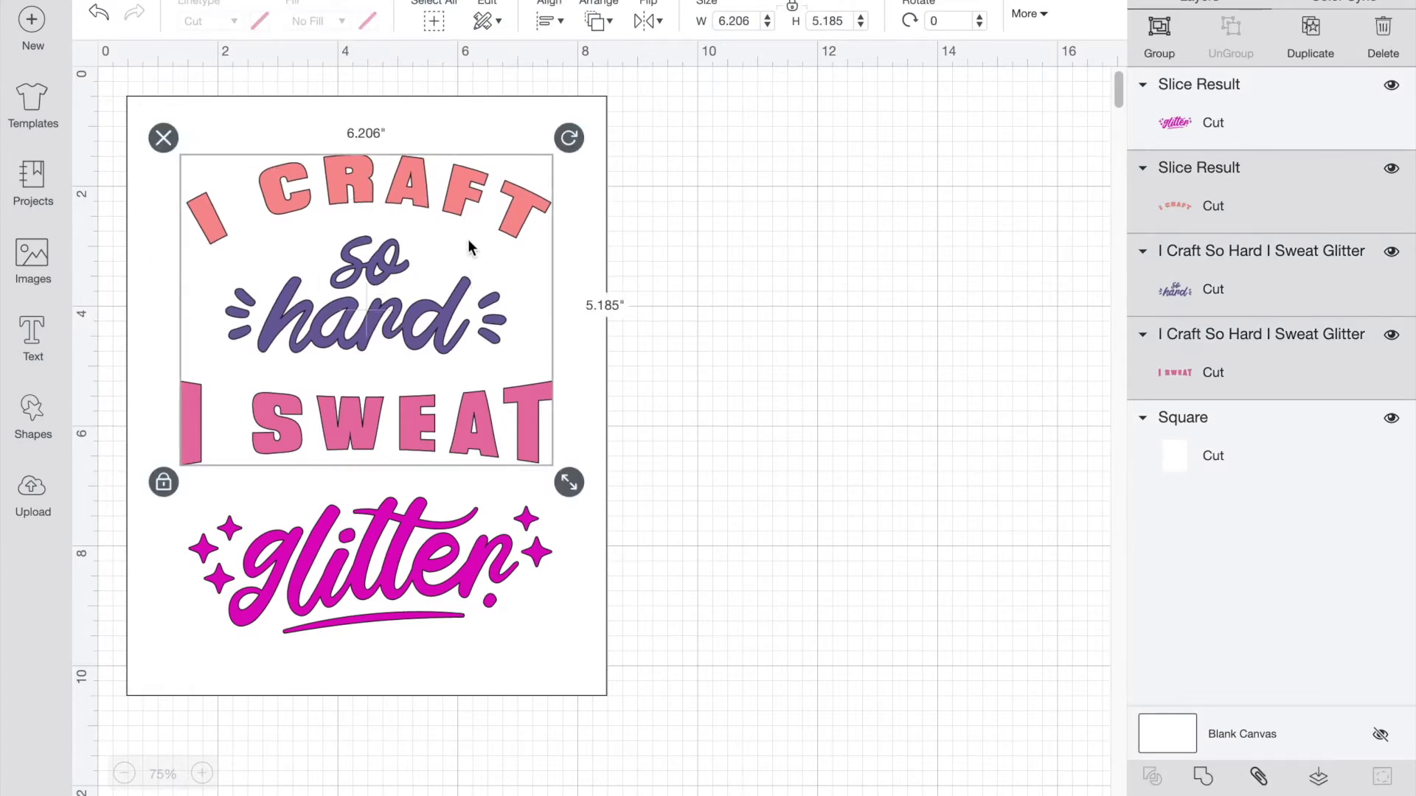
pyautogui.click(701, 195)
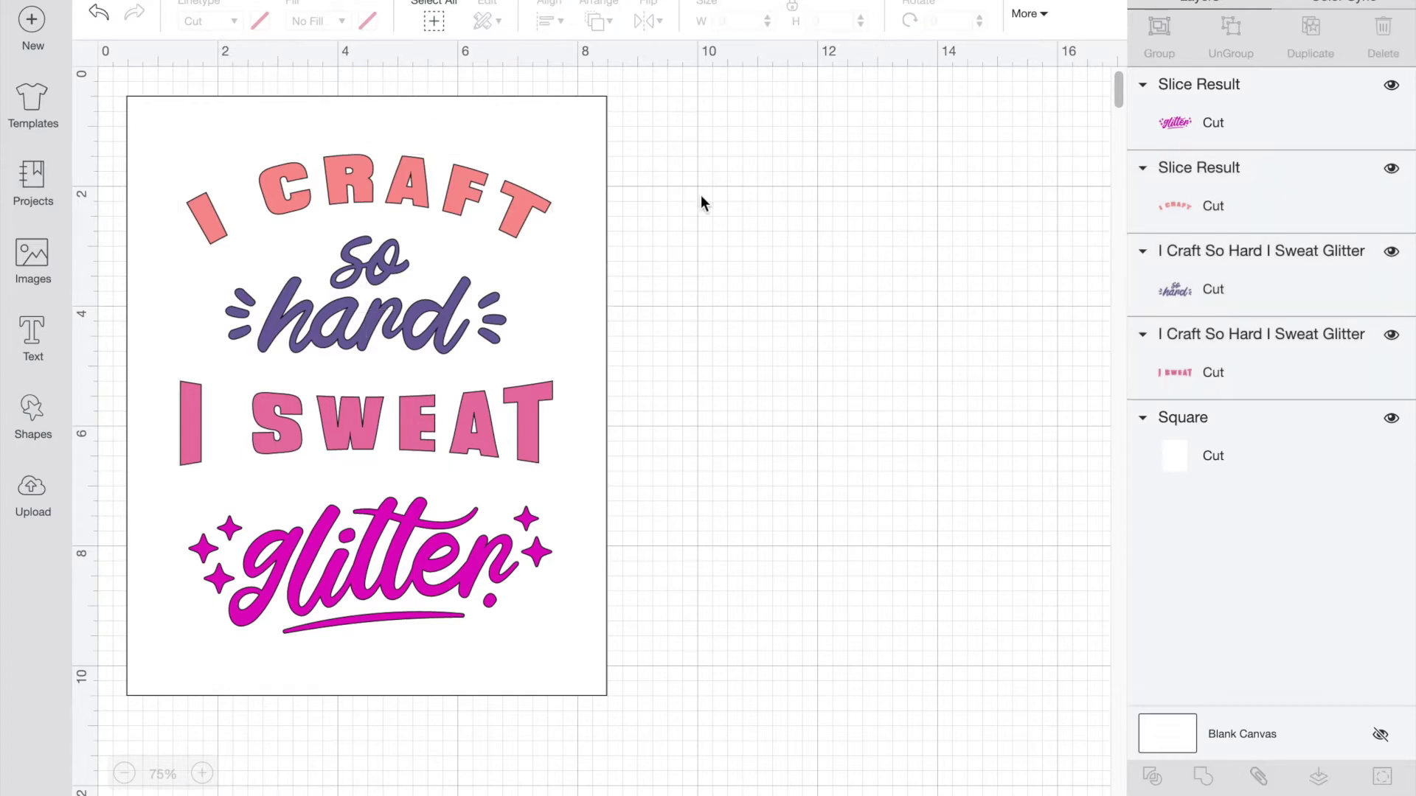
pyautogui.click(430, 180)
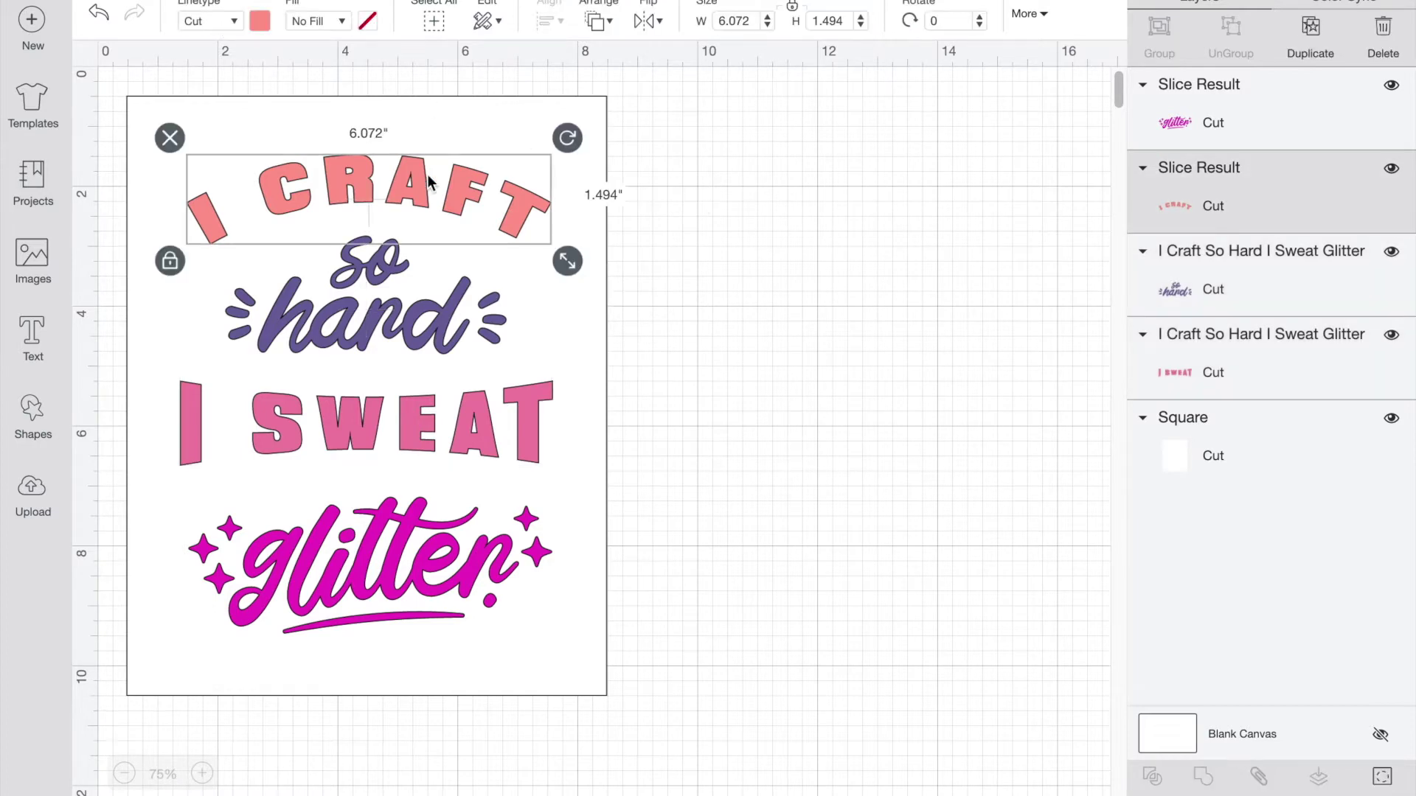
pyautogui.click(261, 24)
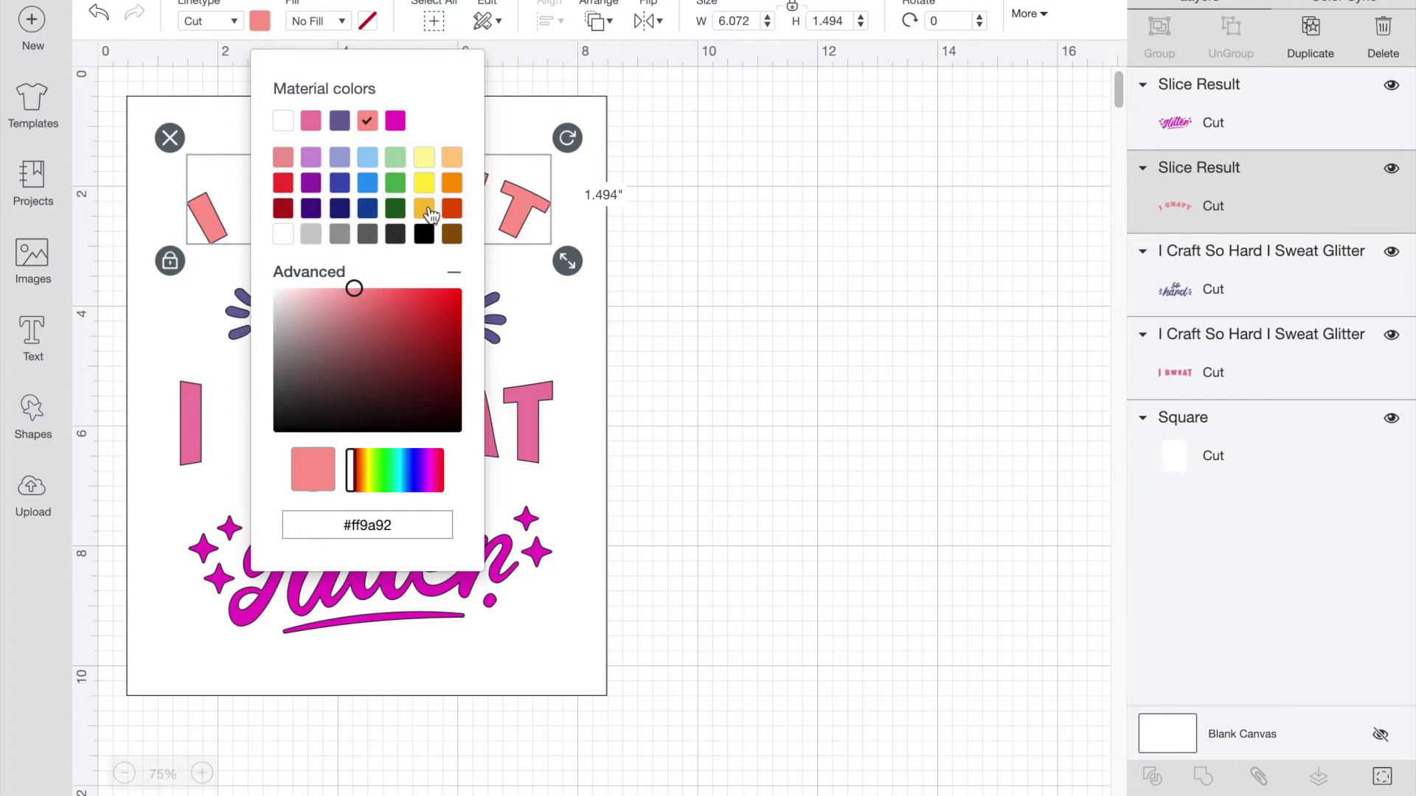
pyautogui.click(431, 212)
pyautogui.moveTo(428, 292); pyautogui.dragTo(438, 325)
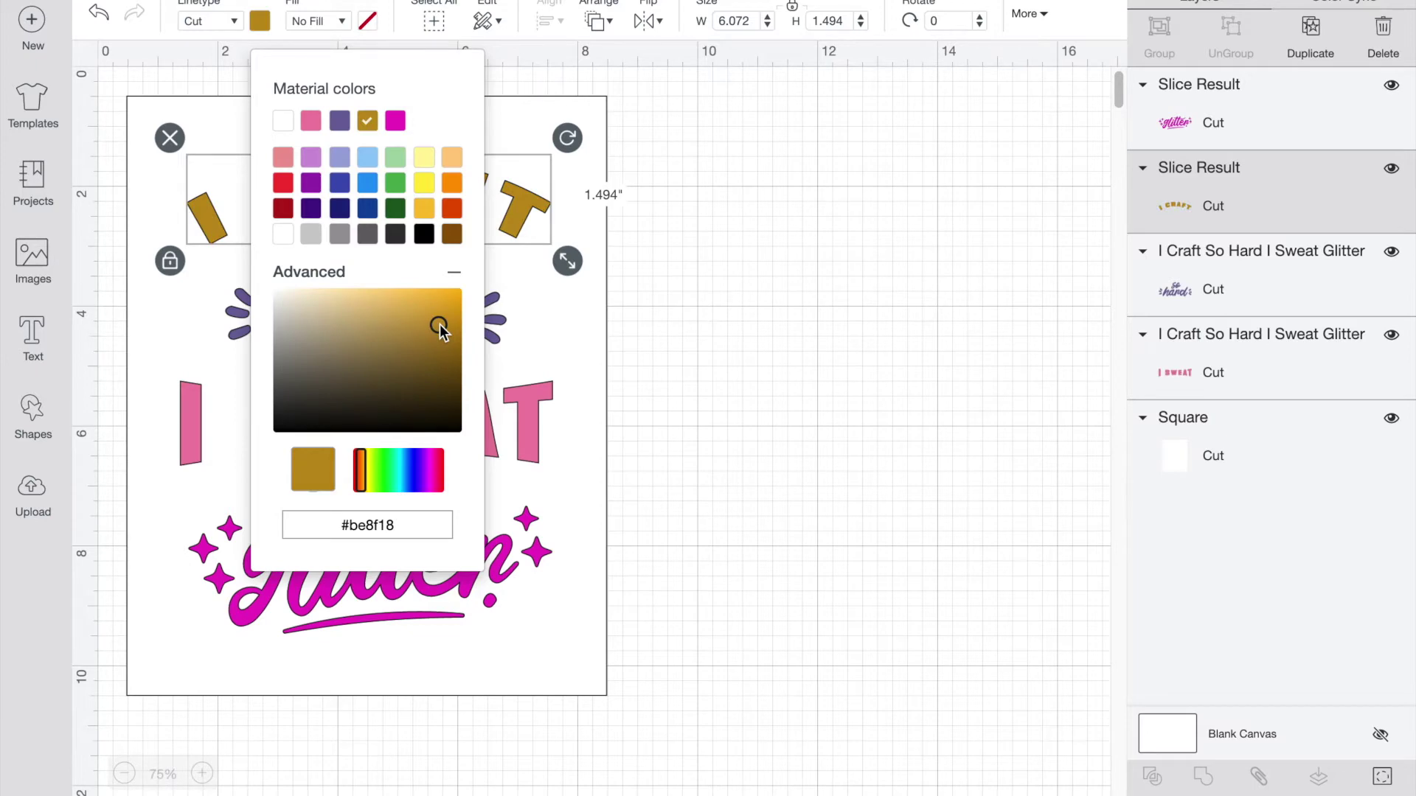
pyautogui.click(551, 348)
# Turn so hard and I SWEAT the same mustard gold
pyautogui.click(448, 320)
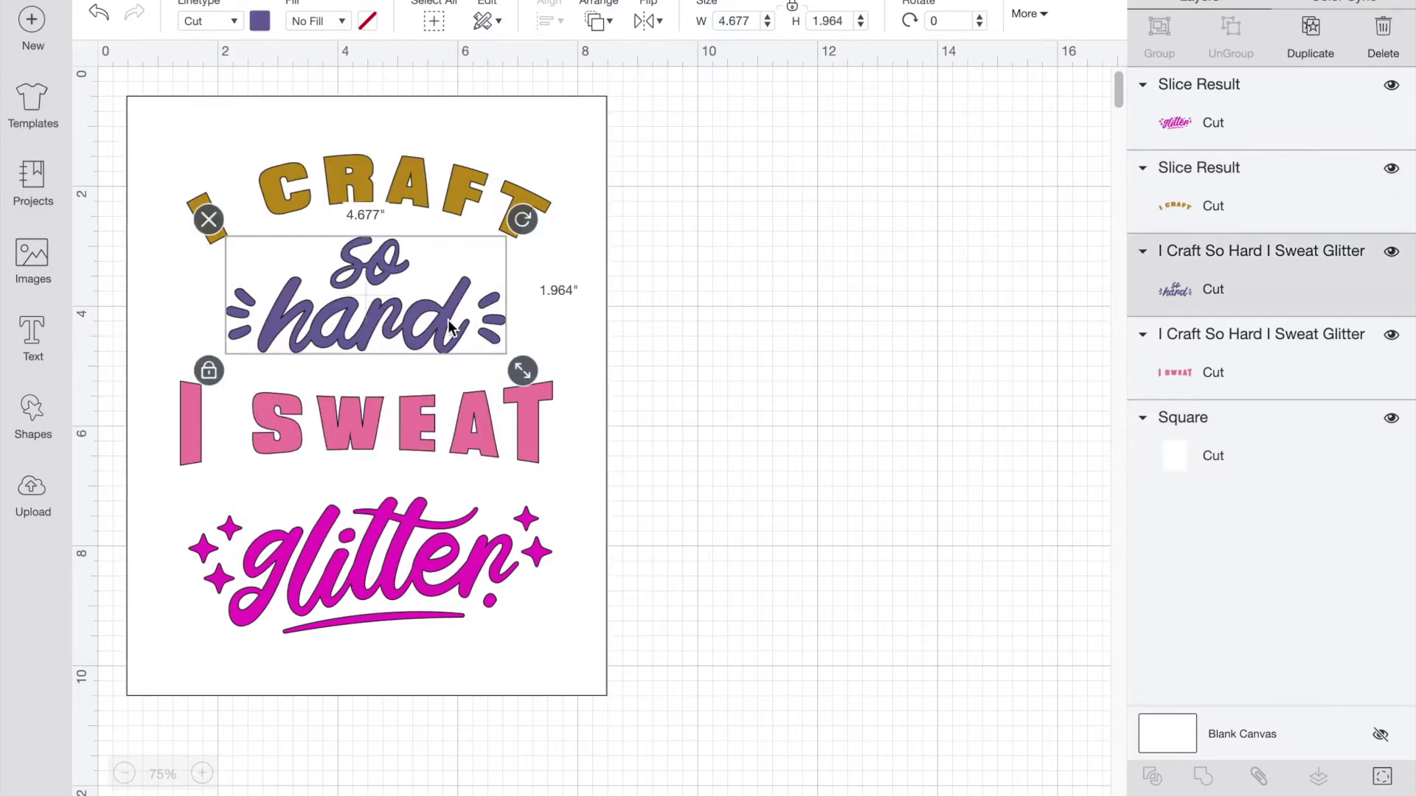
pyautogui.click(260, 22)
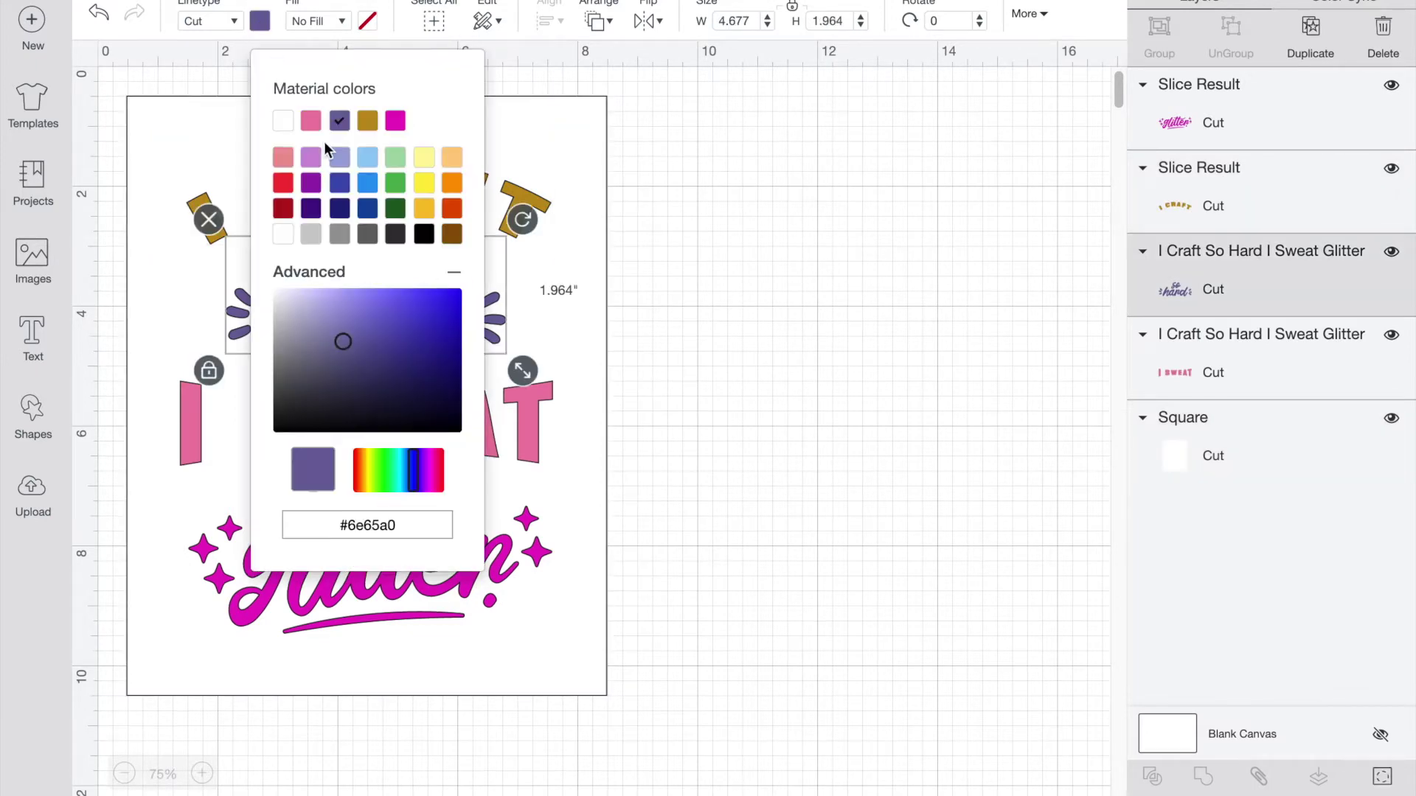
pyautogui.click(366, 126)
pyautogui.click(514, 418)
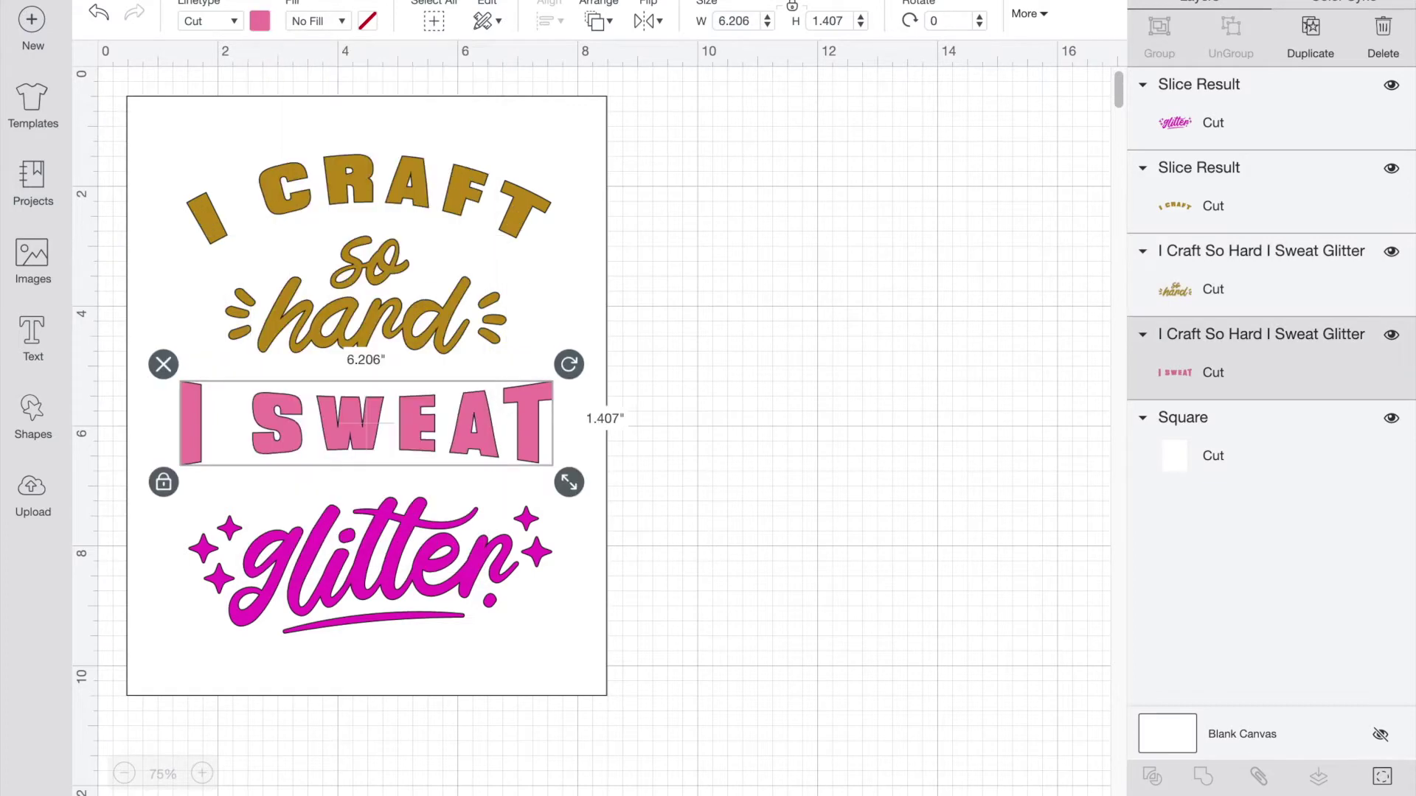
pyautogui.click(259, 22)
pyautogui.click(310, 120)
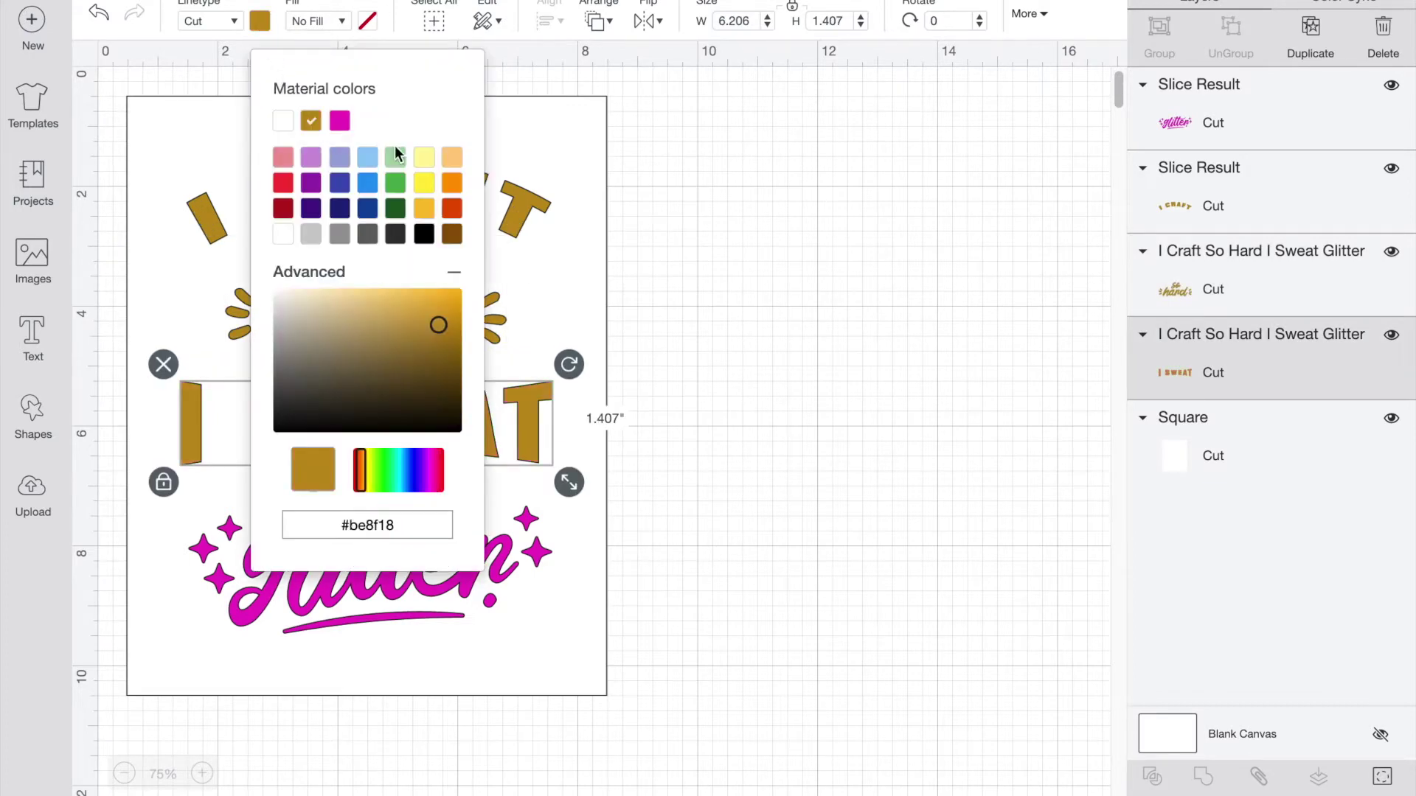
pyautogui.click(763, 403)
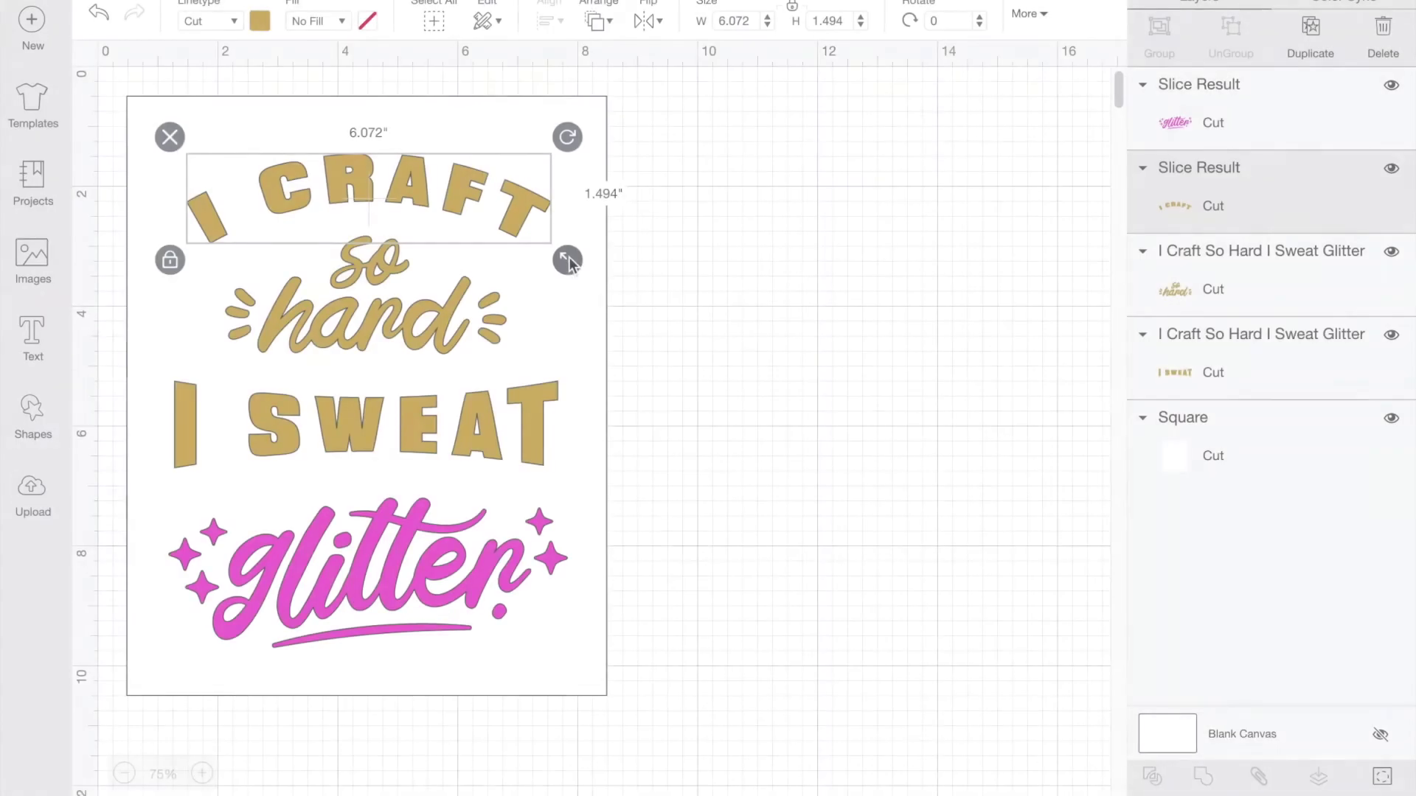
# Enlarge the I CRAFT arc and centre all four pieces horizontally
pyautogui.moveTo(568, 263); pyautogui.dragTo(611, 270)
pyautogui.moveTo(499, 215); pyautogui.dragTo(444, 194)
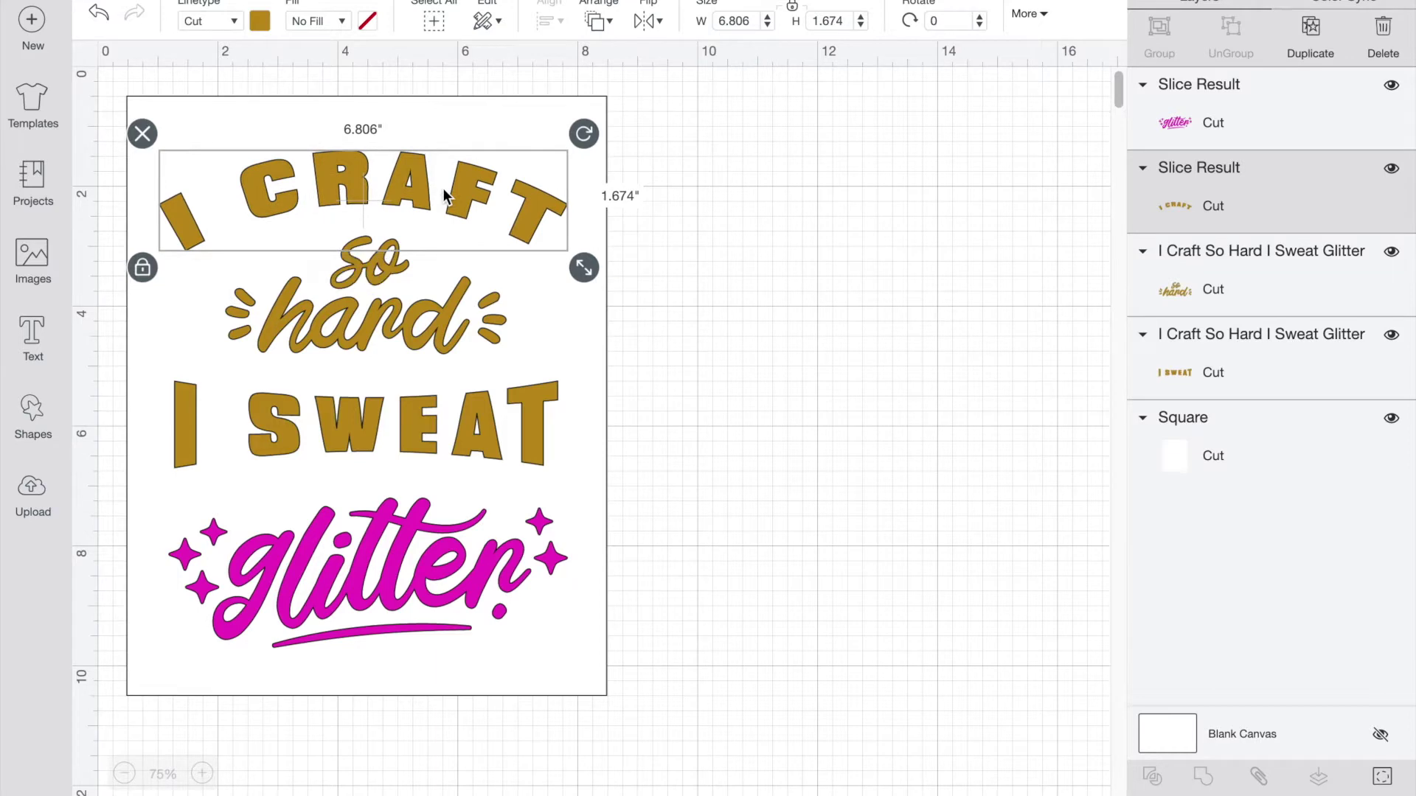
pyautogui.keyDown('shift'); pyautogui.click(432, 284); pyautogui.keyUp('shift')
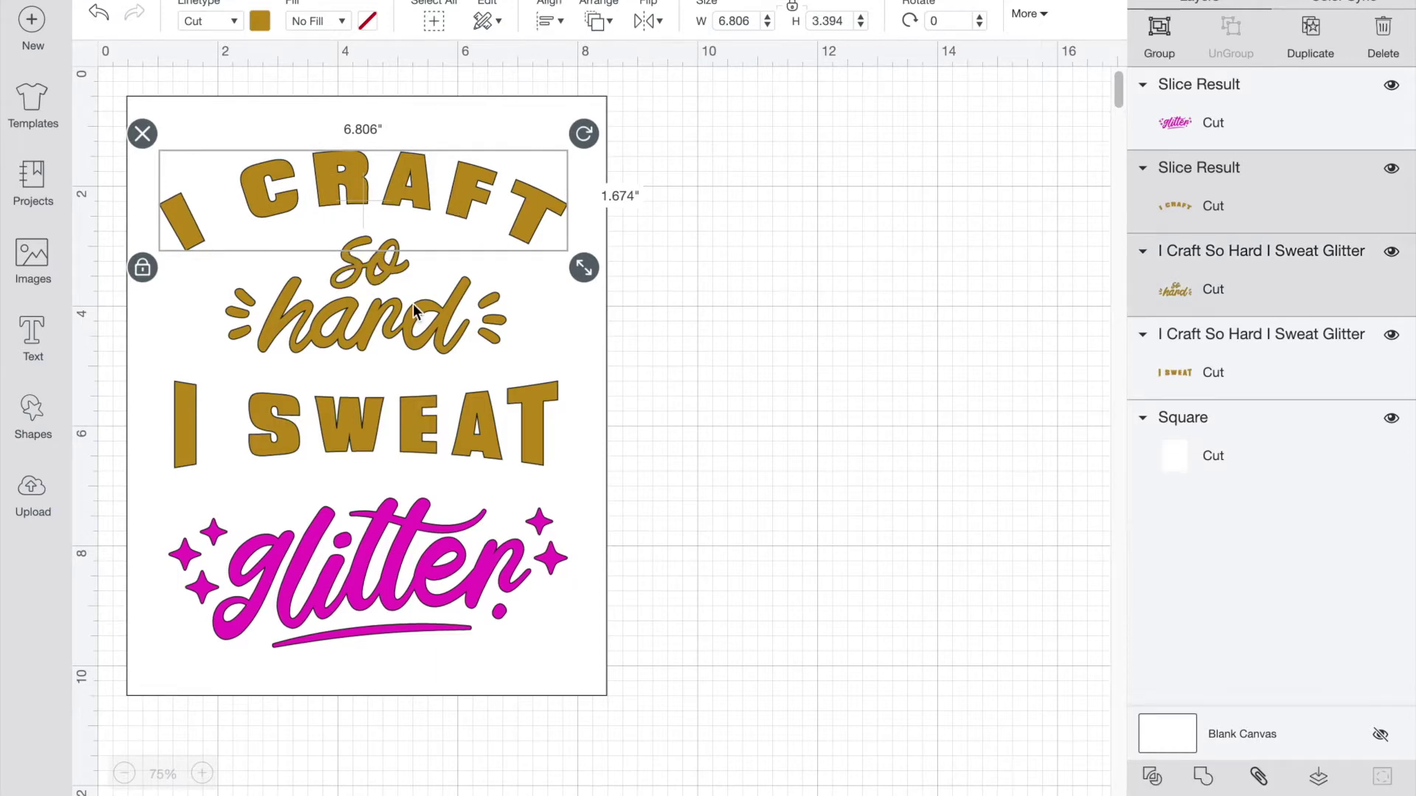
pyautogui.keyDown('shift'); pyautogui.click(414, 436); pyautogui.keyUp('shift')
pyautogui.keyDown('shift'); pyautogui.click(369, 576); pyautogui.keyUp('shift')
pyautogui.click(549, 20)
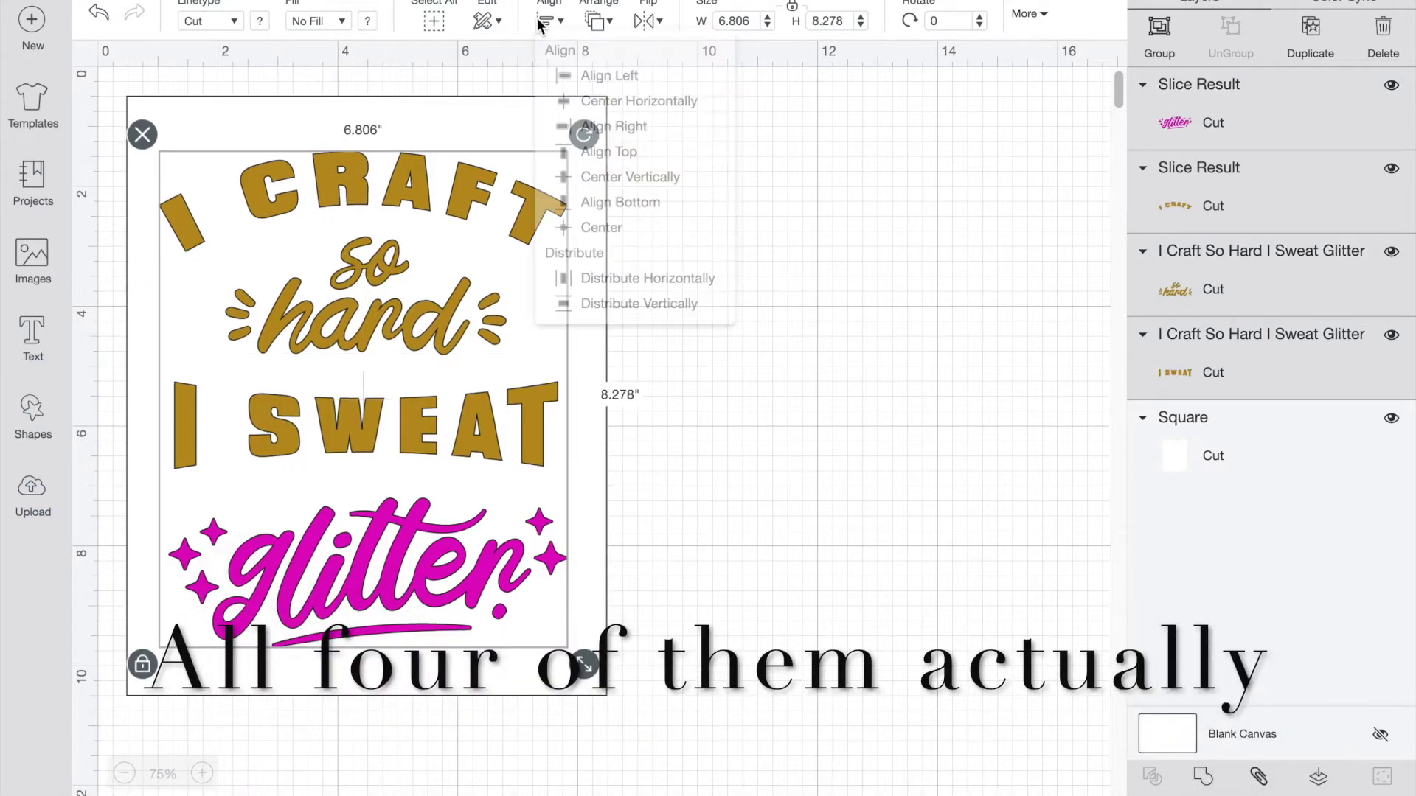
pyautogui.click(605, 115)
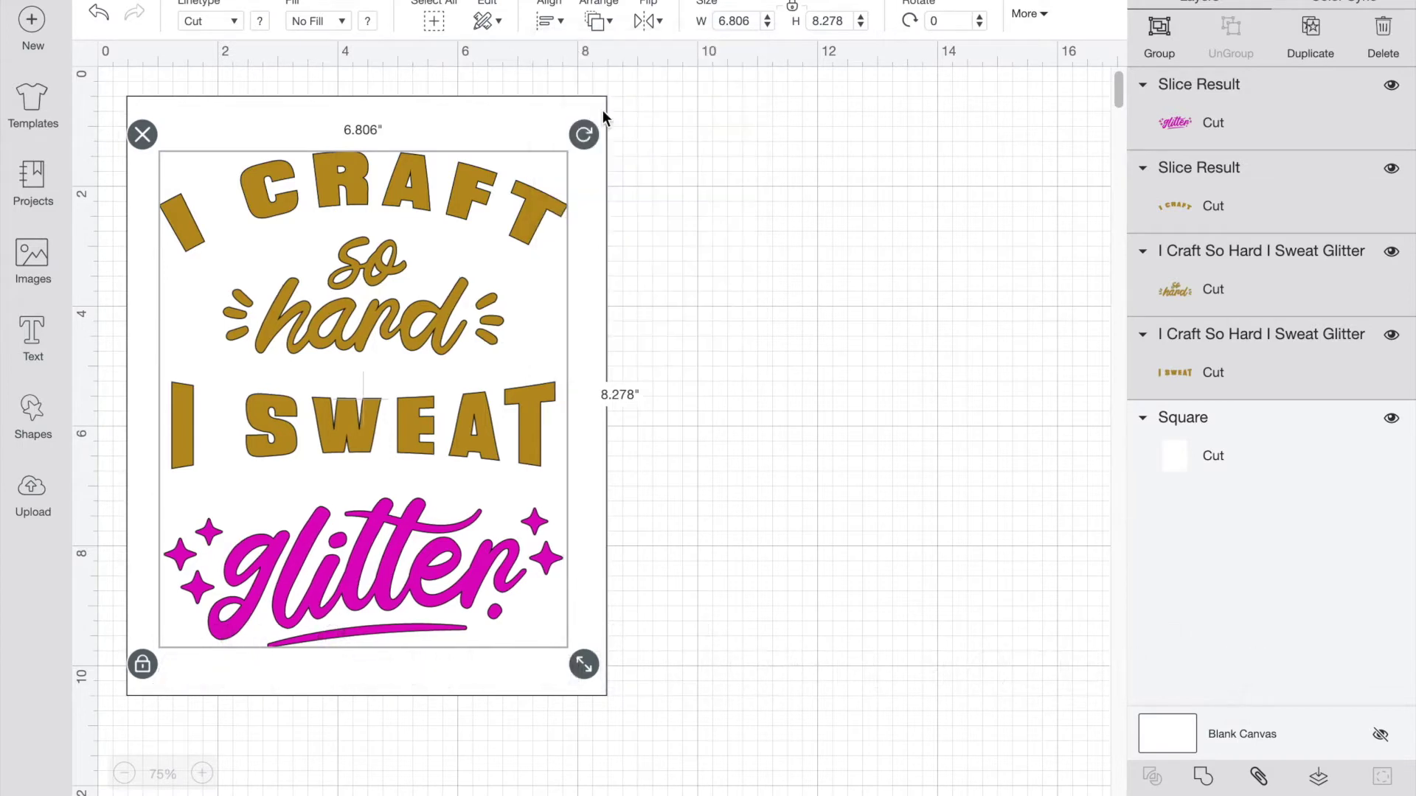
# Delete the white background square and group the four lettering pieces
pyautogui.click(734, 287)
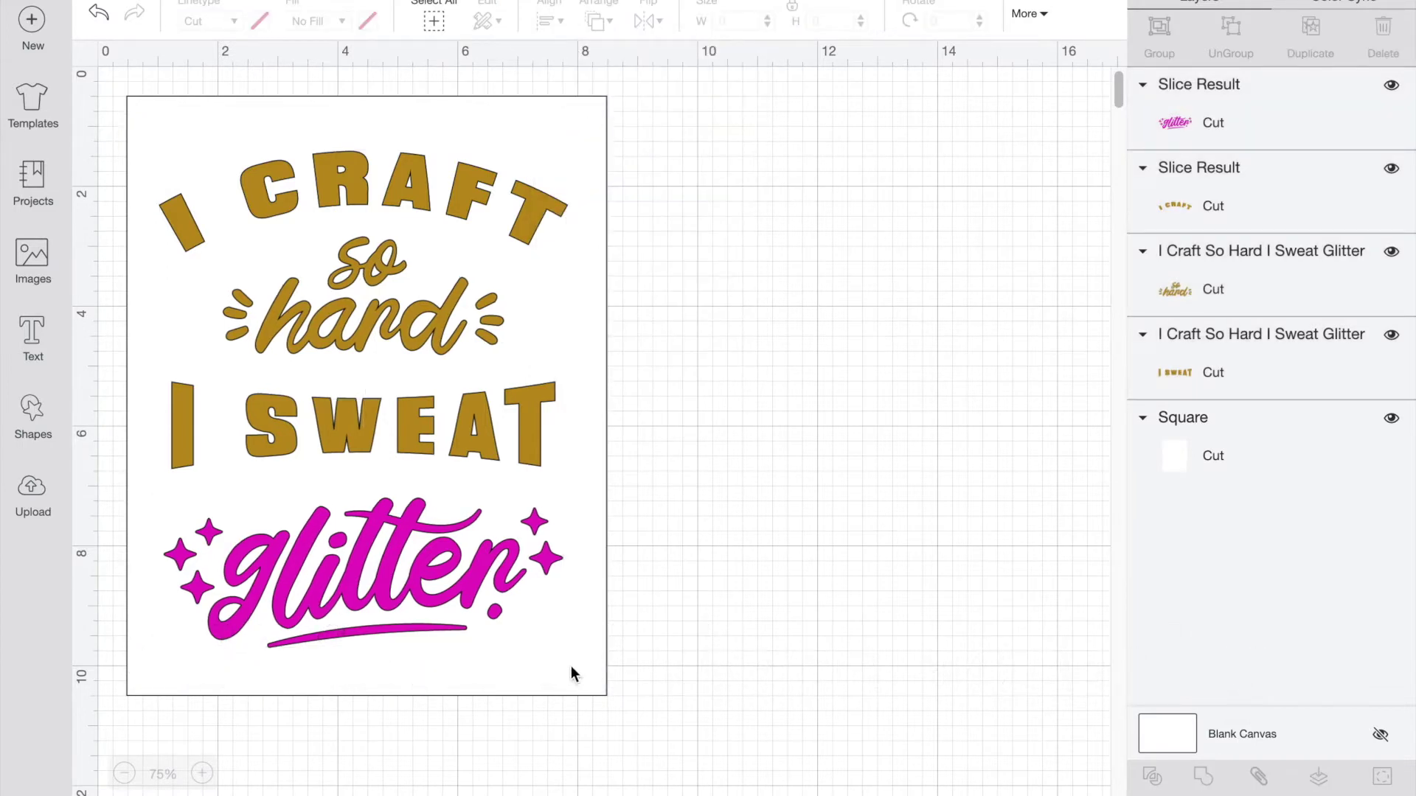
pyautogui.moveTo(571, 666); pyautogui.dragTo(1030, 639)
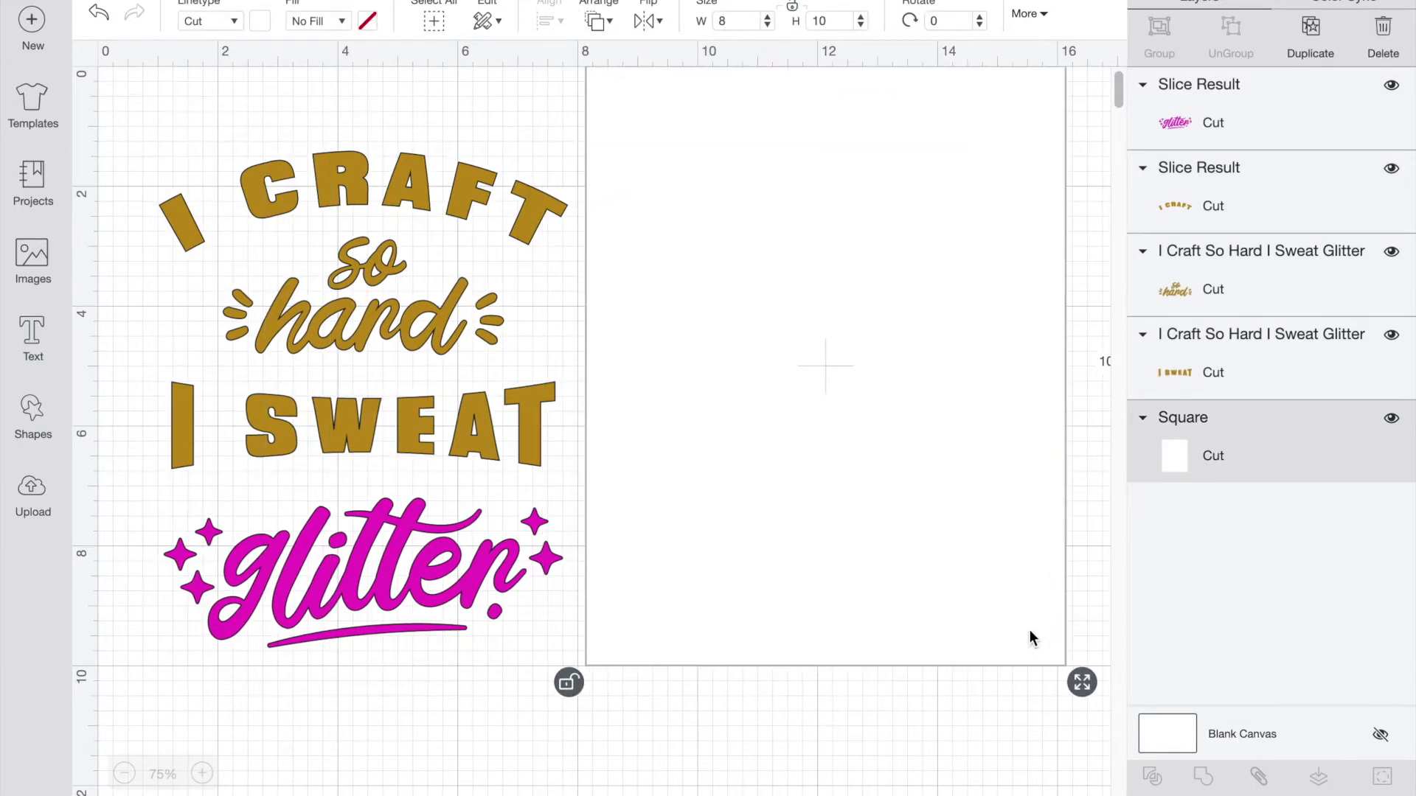
pyautogui.press('Delete')
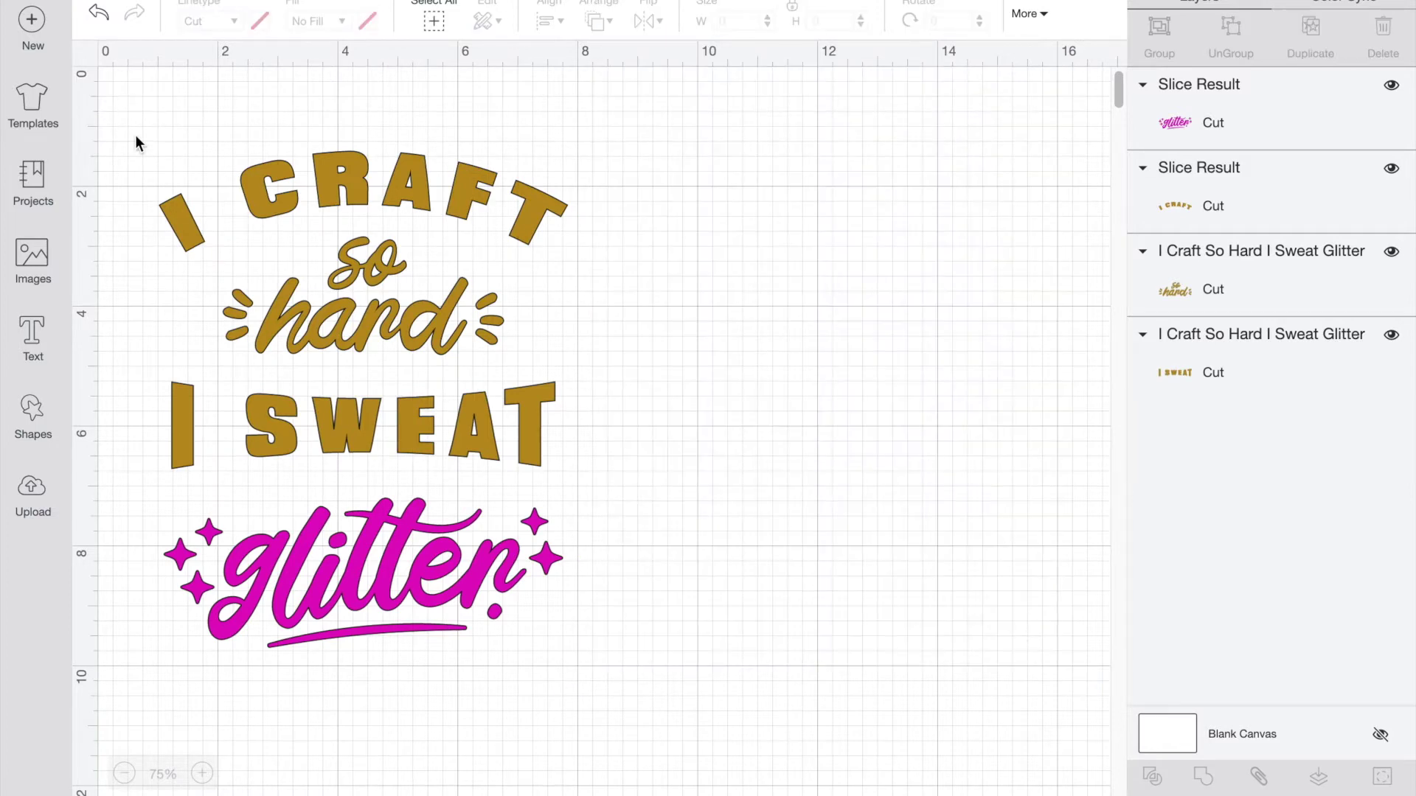
pyautogui.moveTo(135, 137); pyautogui.dragTo(590, 662)
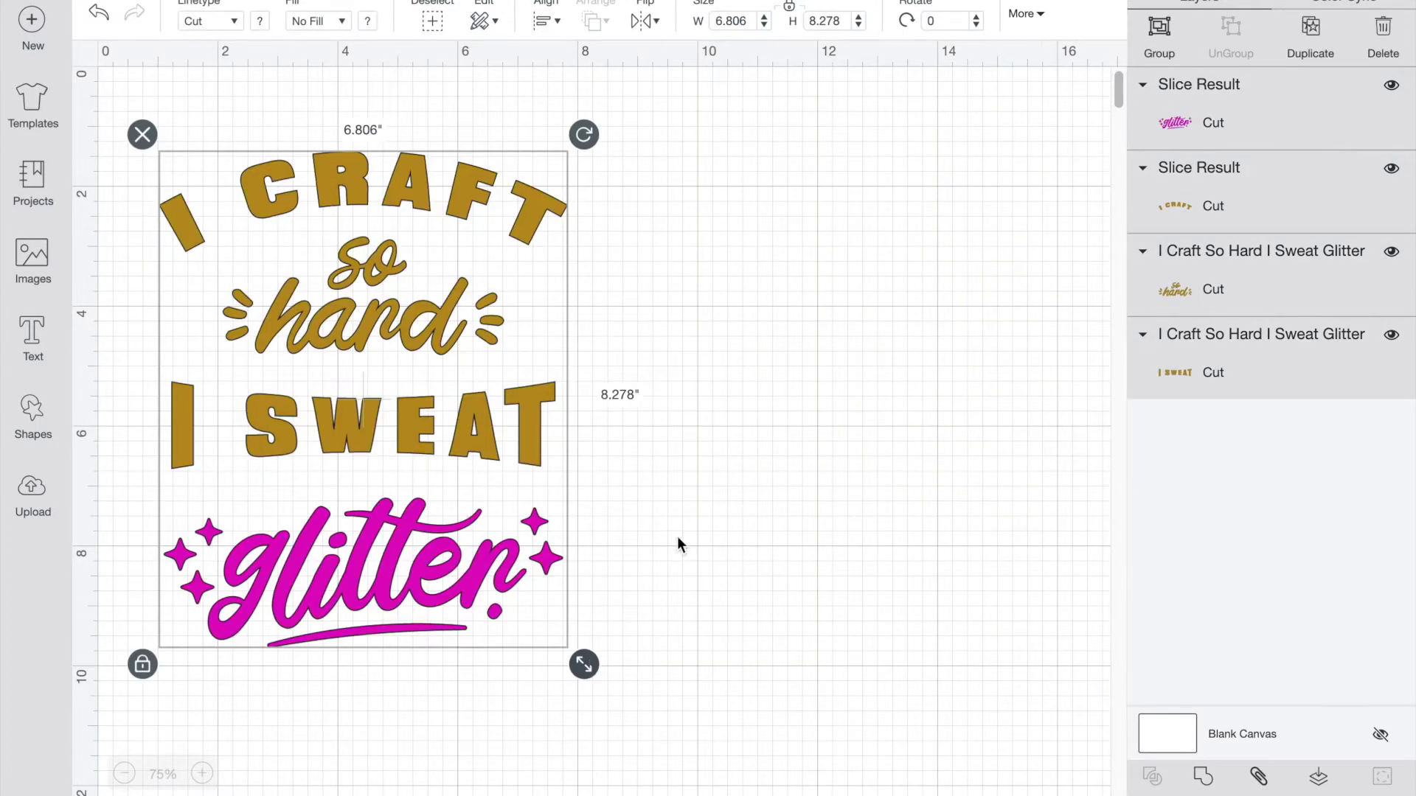
pyautogui.click(1152, 39)
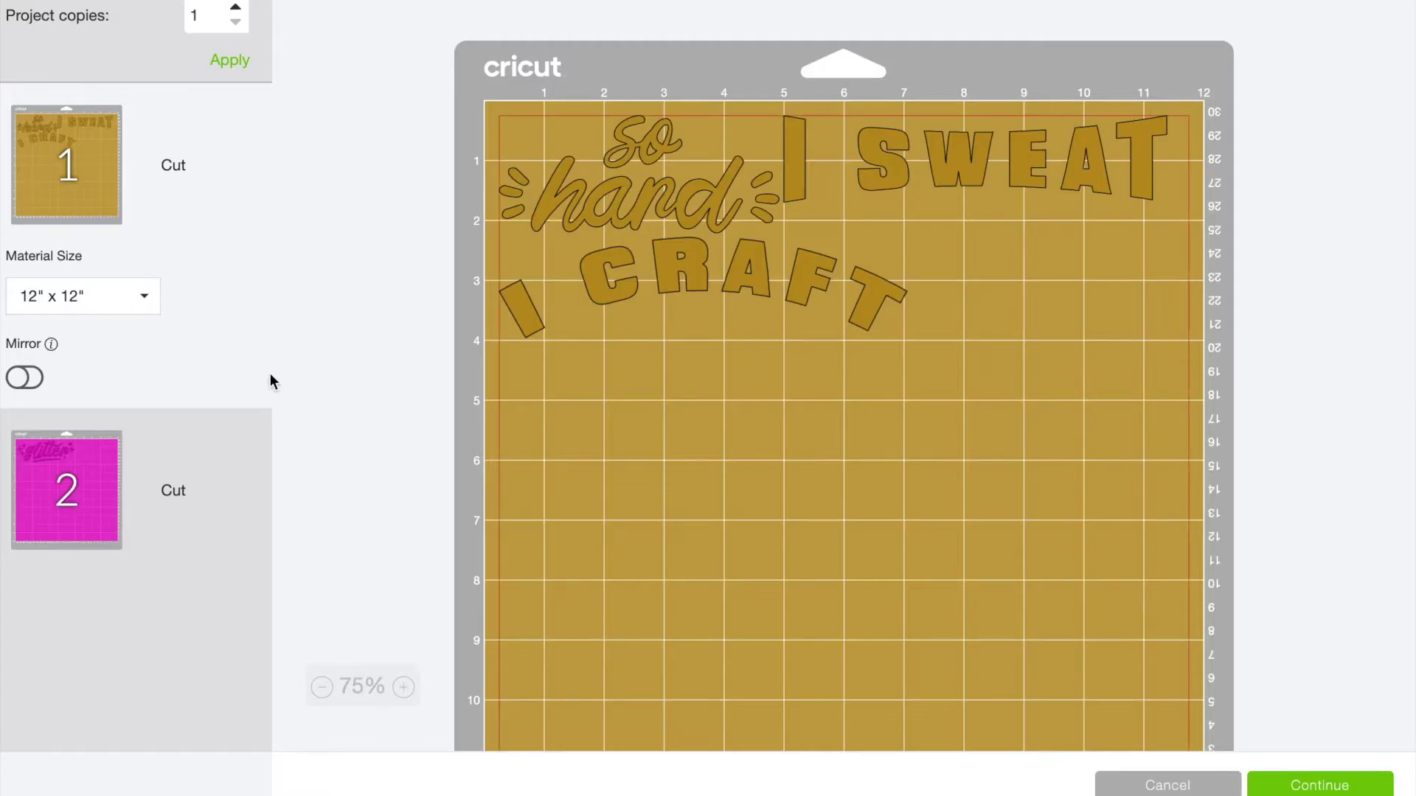
# Rearrange I SWEAT, I CRAFT and so hard on the gold mat so nothing overlaps, then continue
pyautogui.click(61, 505)
pyautogui.click(91, 112)
pyautogui.moveTo(1012, 151); pyautogui.dragTo(715, 413)
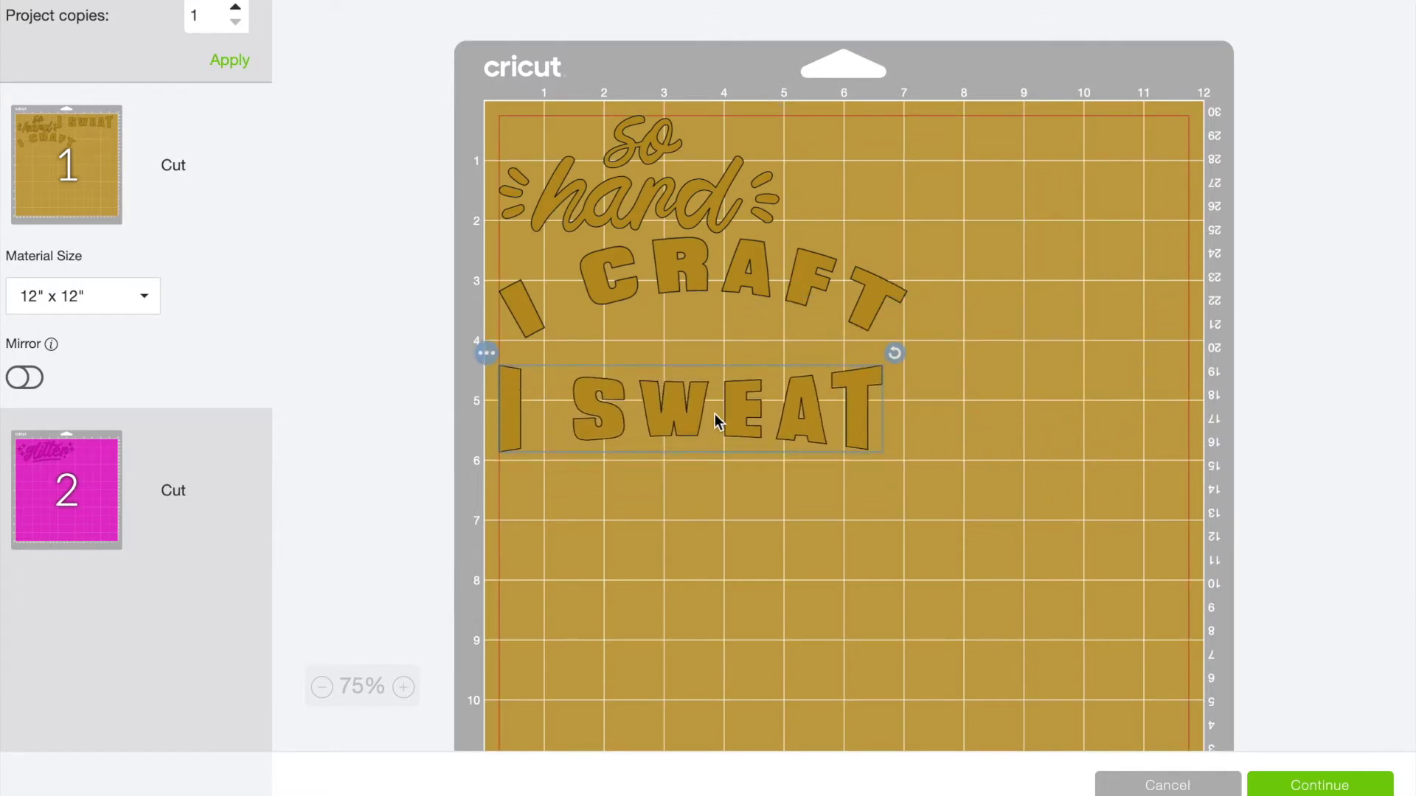
pyautogui.moveTo(737, 246); pyautogui.dragTo(736, 259)
pyautogui.click(693, 217)
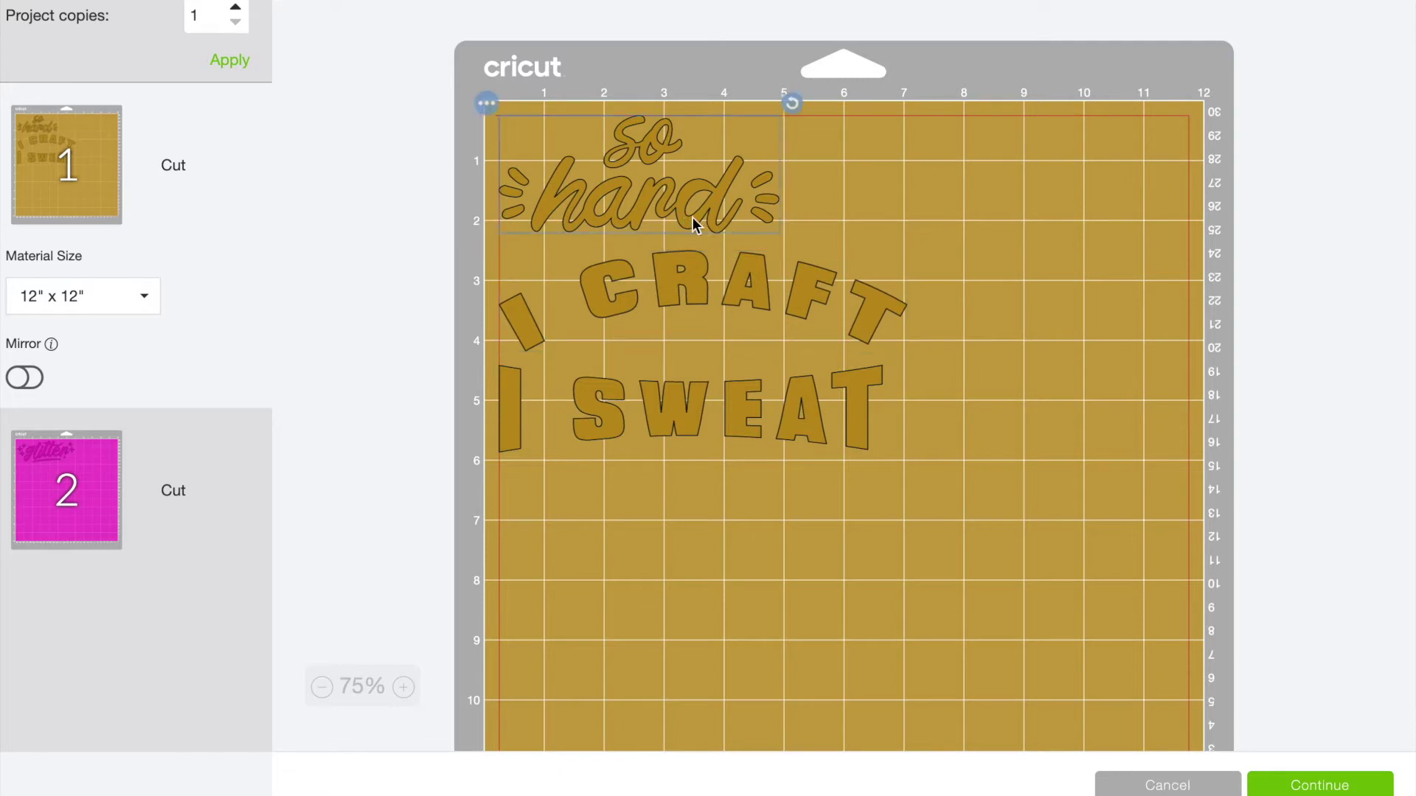
pyautogui.moveTo(692, 217); pyautogui.dragTo(750, 220)
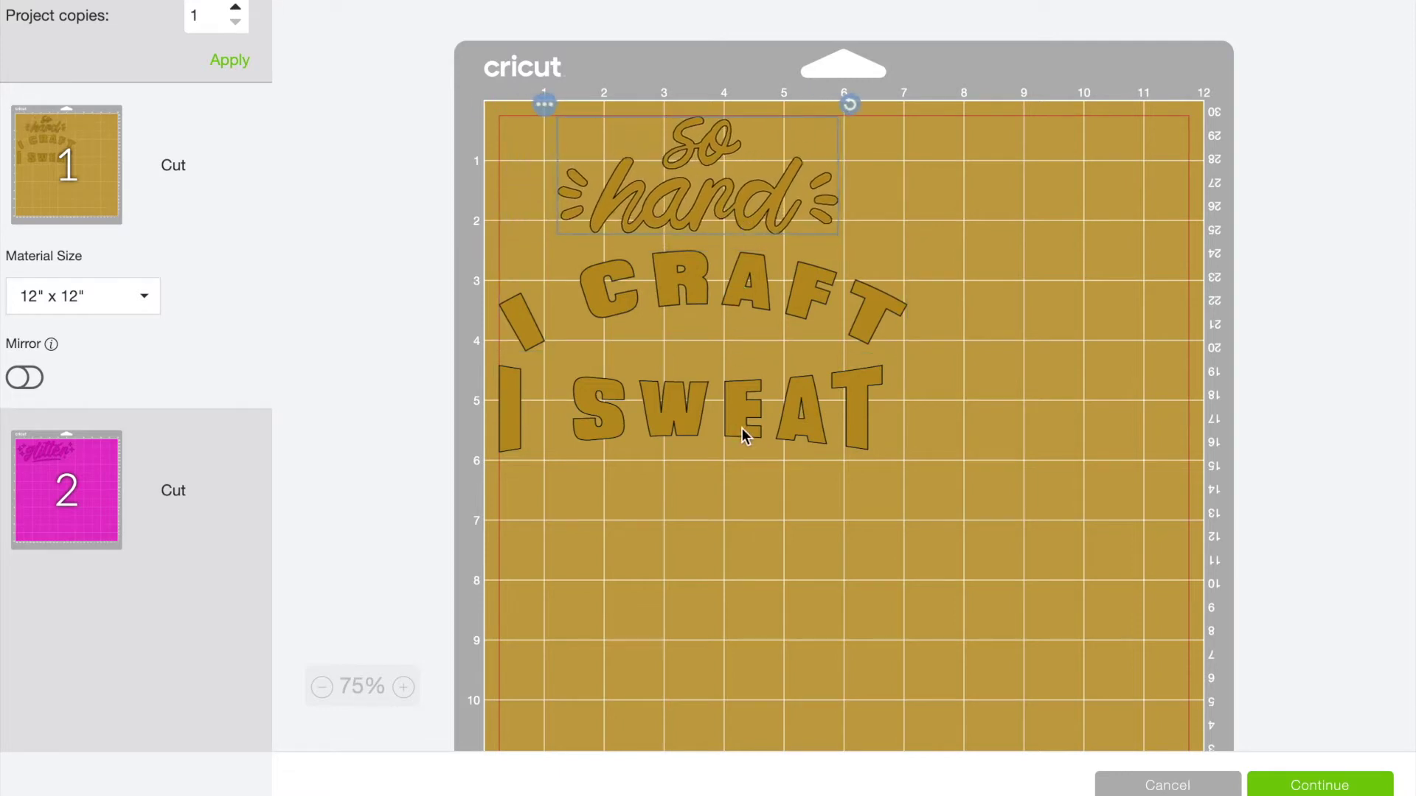
pyautogui.moveTo(742, 429); pyautogui.dragTo(758, 437)
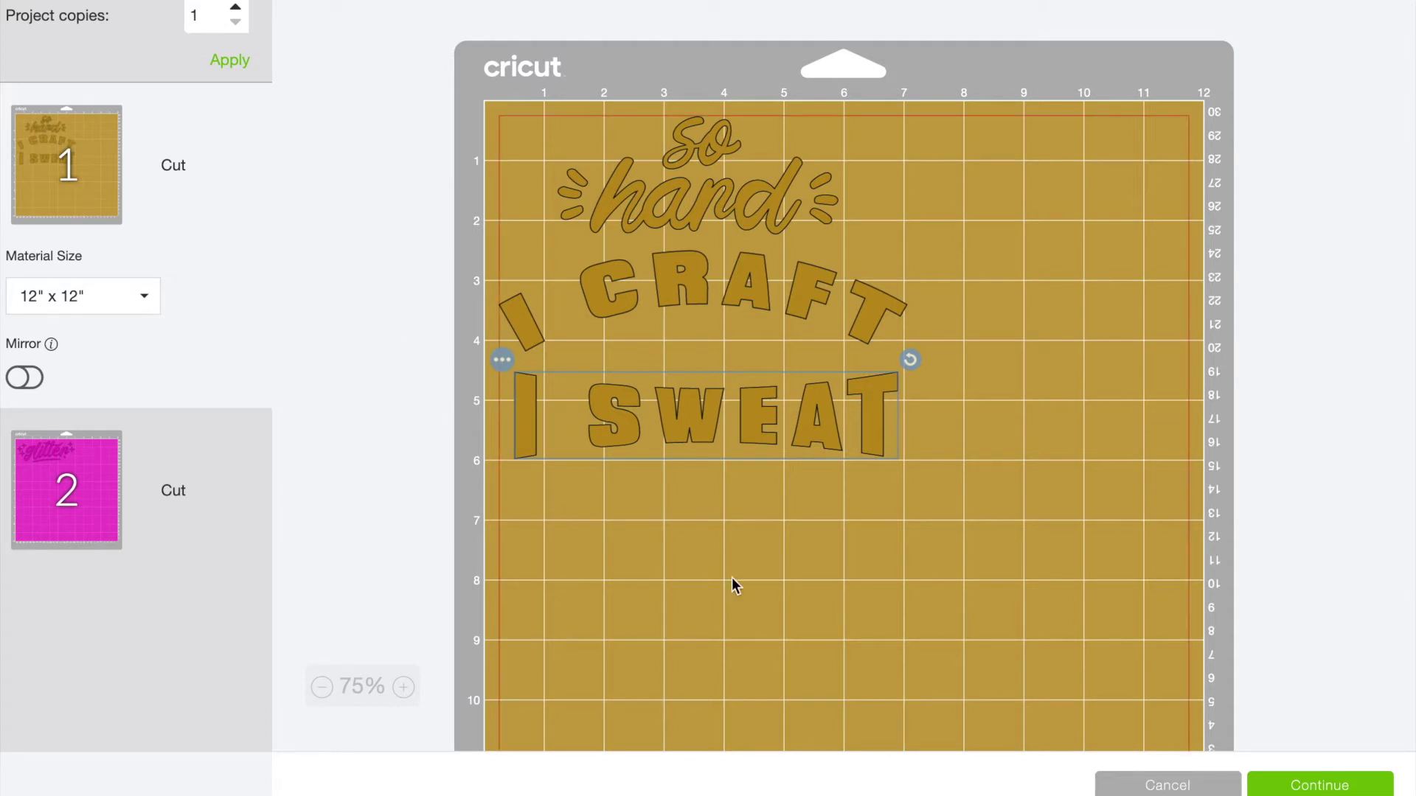
pyautogui.click(1319, 784)
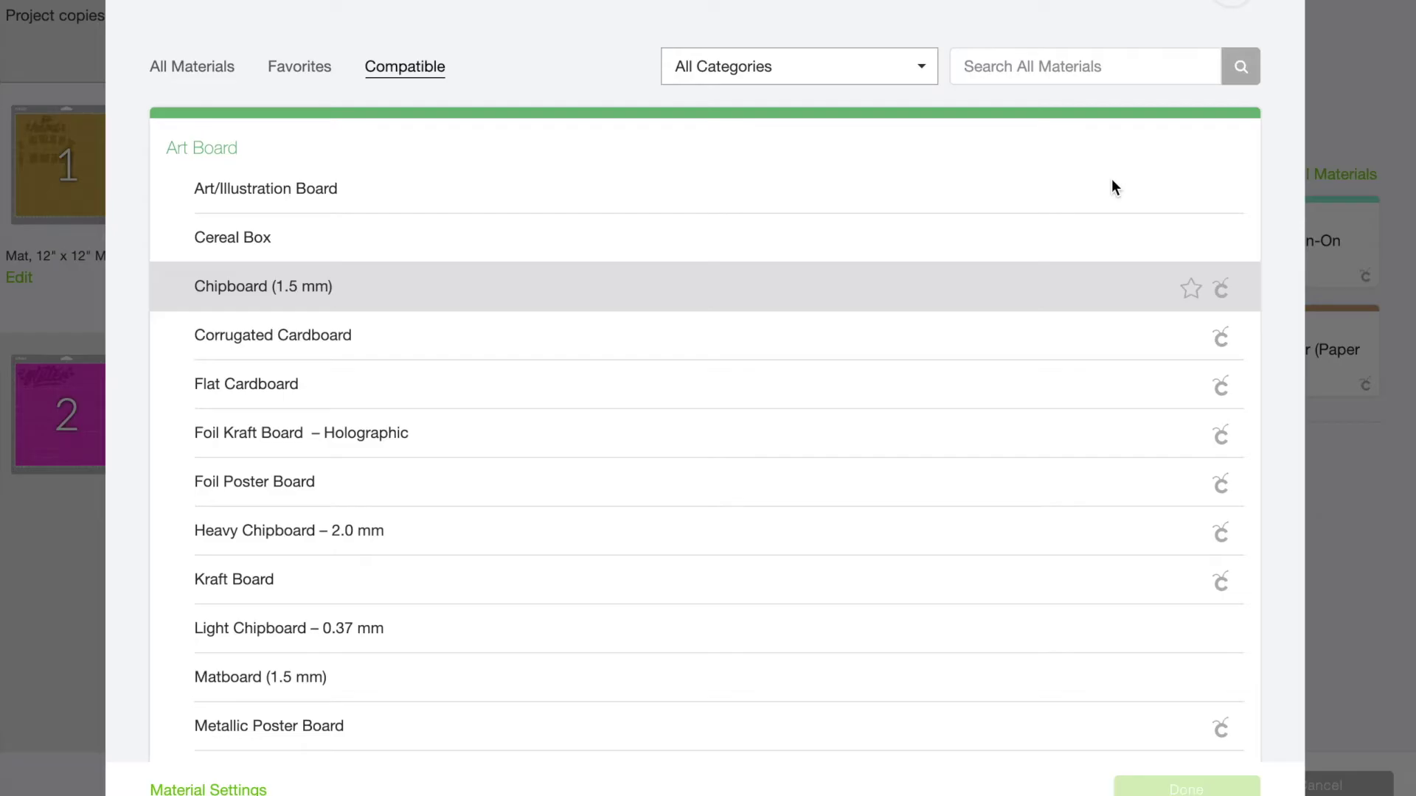
# Search the materials for foil and set Adhesive Foil, Matte as the base material
pyautogui.click(986, 66)
pyautogui.write('foil')
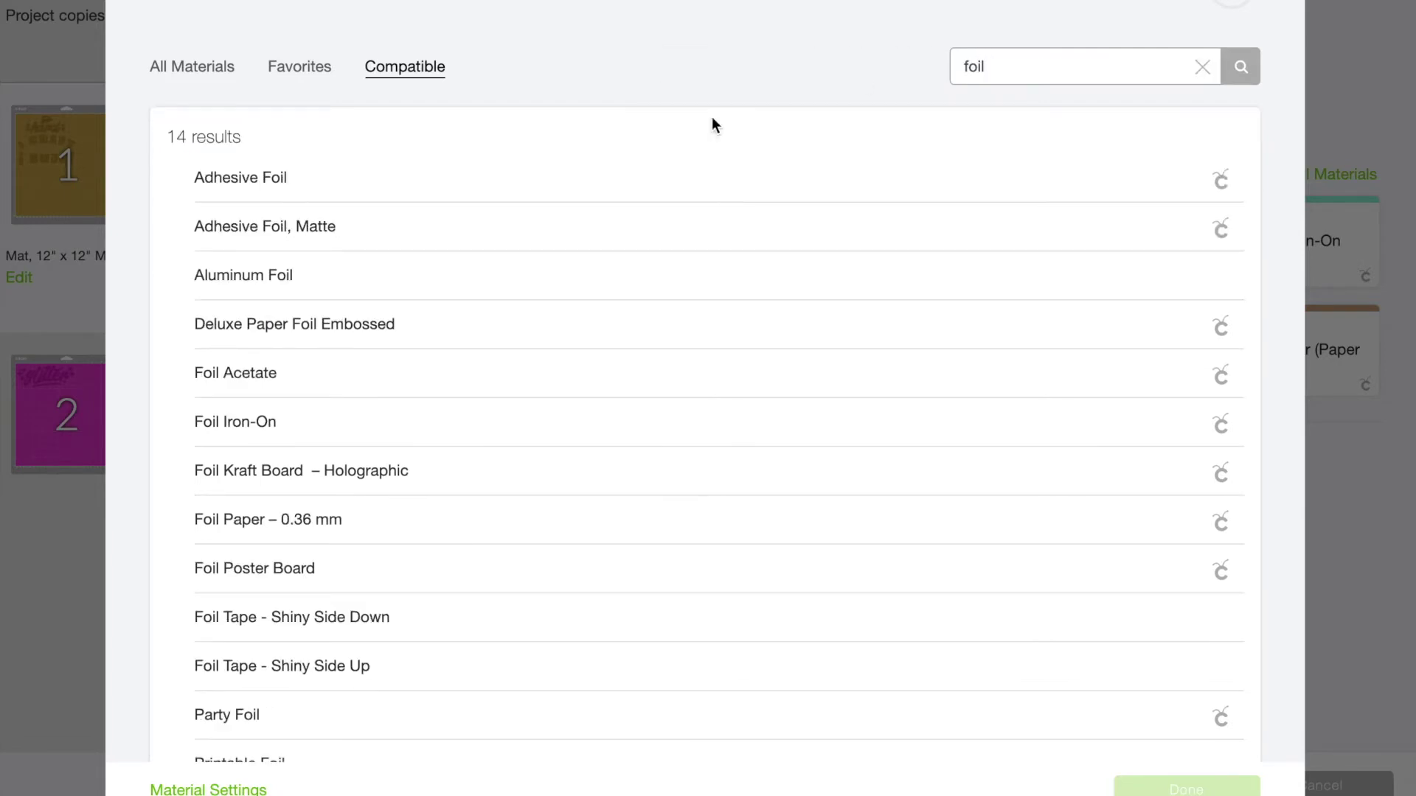
pyautogui.click(249, 228)
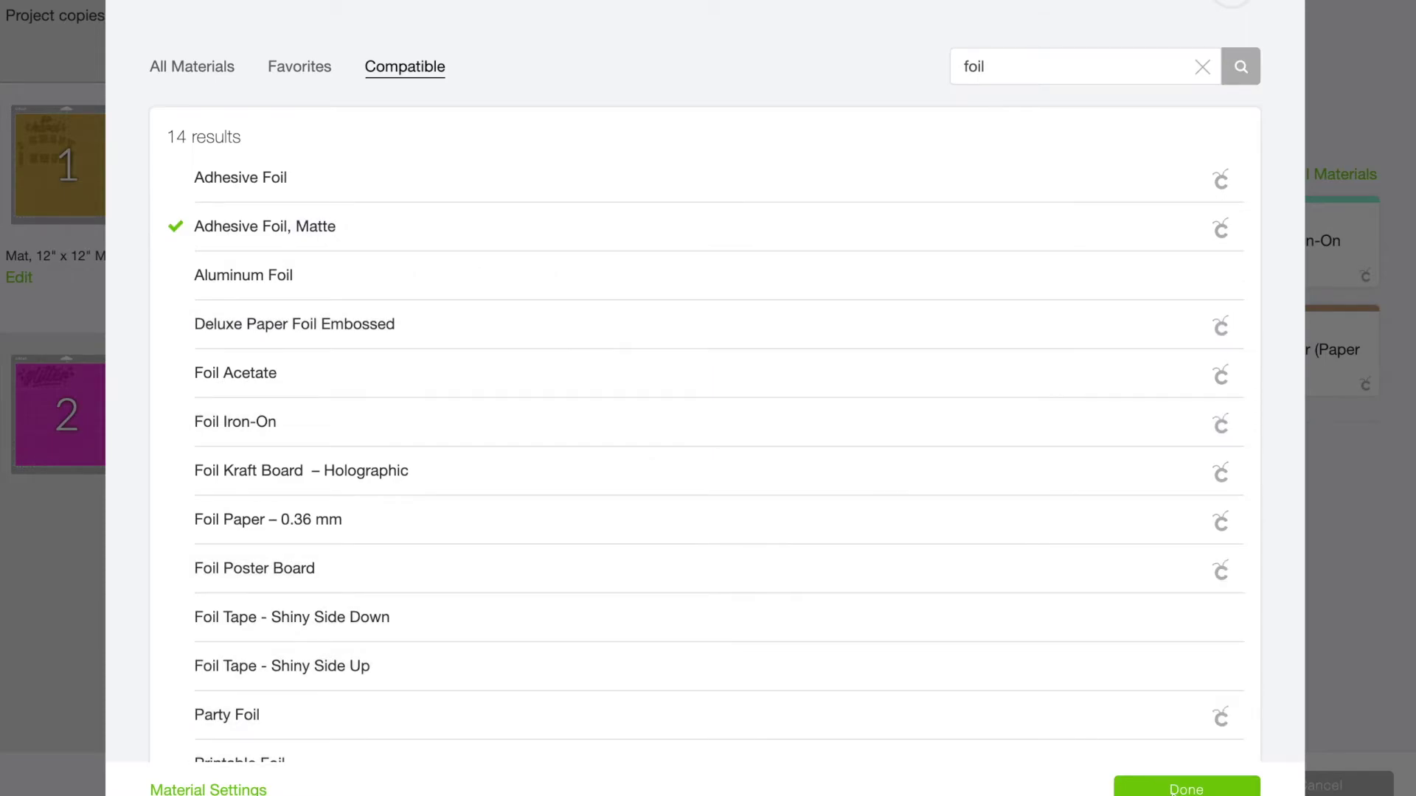
pyautogui.click(1172, 792)
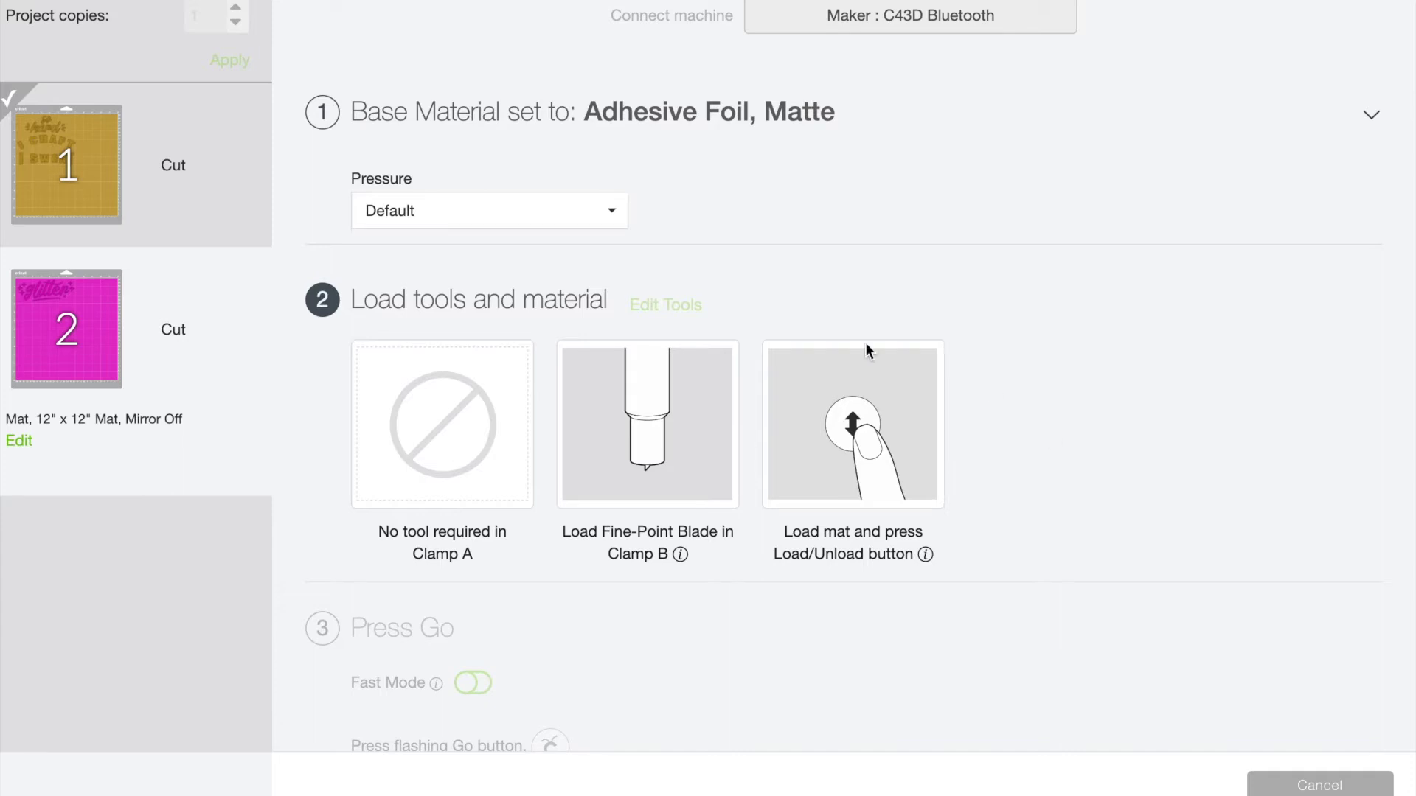
# Load the glitter mat into the Maker until the Press Go step is ready
pyautogui.moveTo(53, 336)
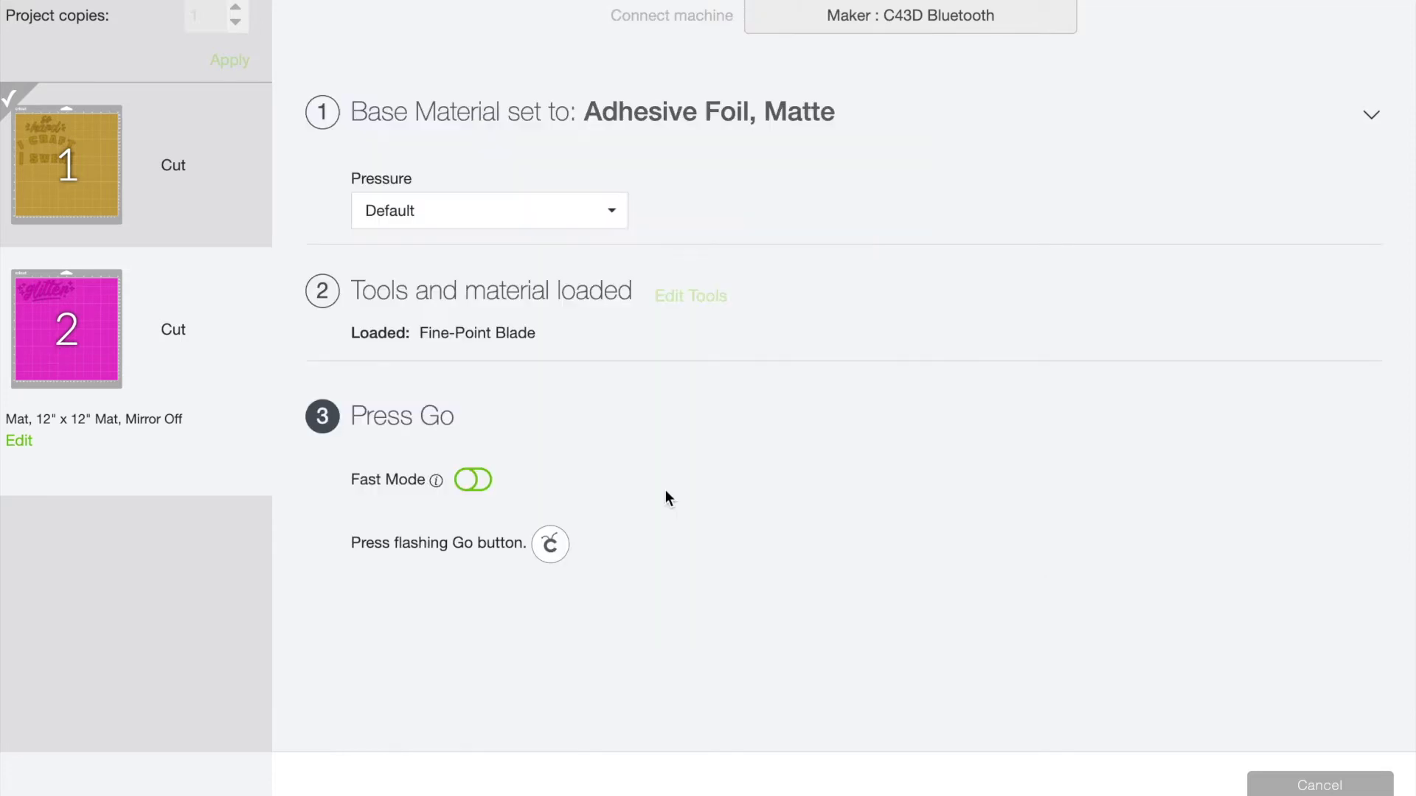
# Search the full materials list for 'iron' and set the glitter mat's material to Glitter Iron-On
pyautogui.click(749, 116)
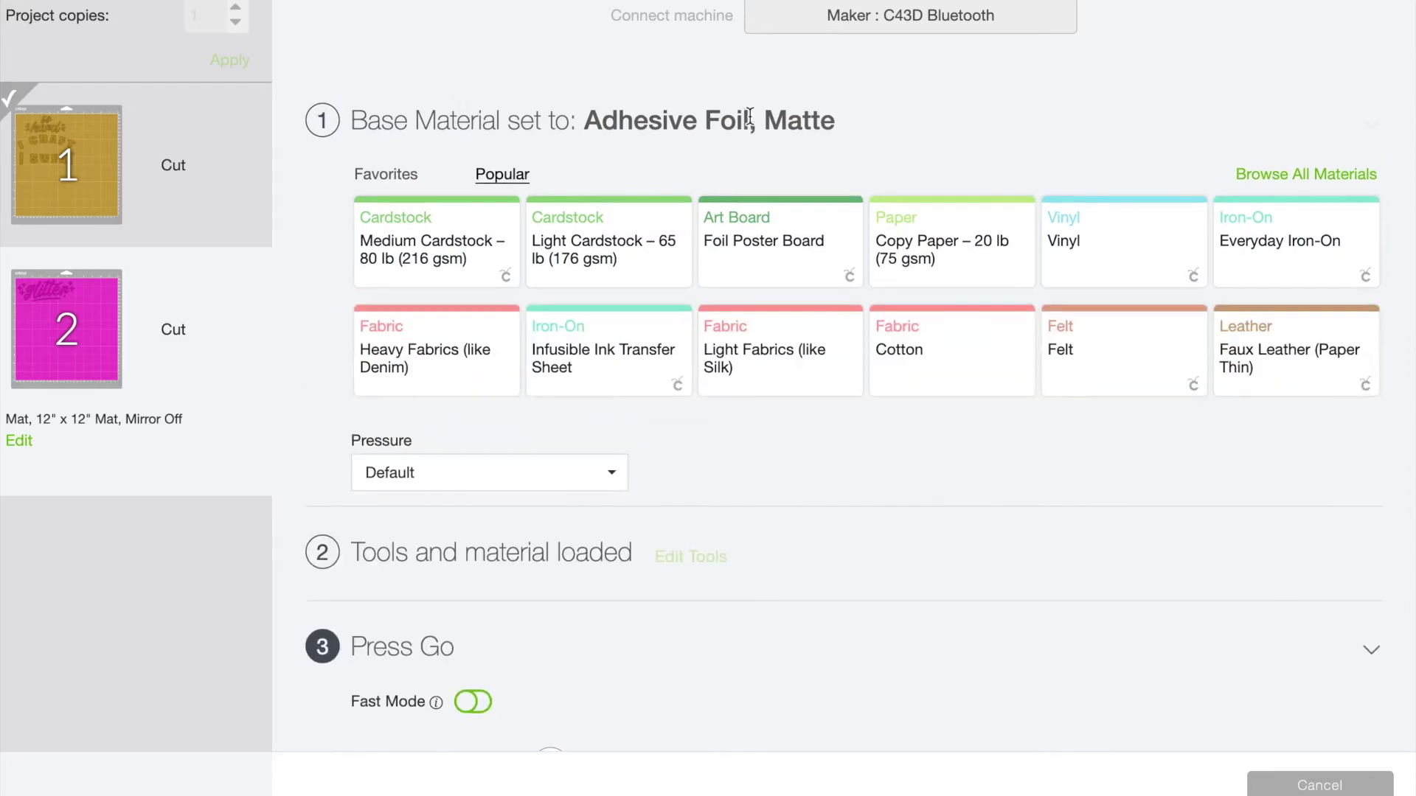
pyautogui.click(1320, 176)
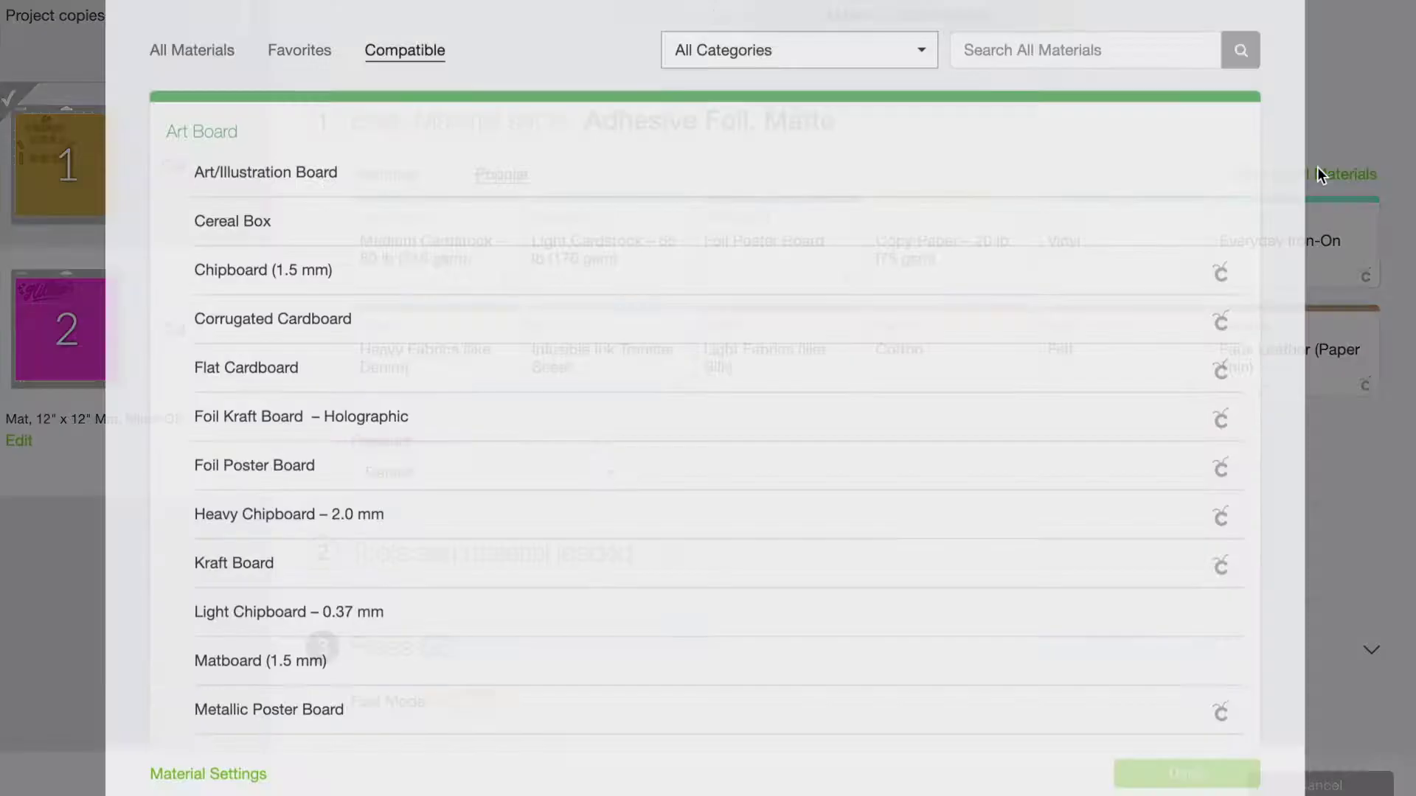
pyautogui.click(1002, 72)
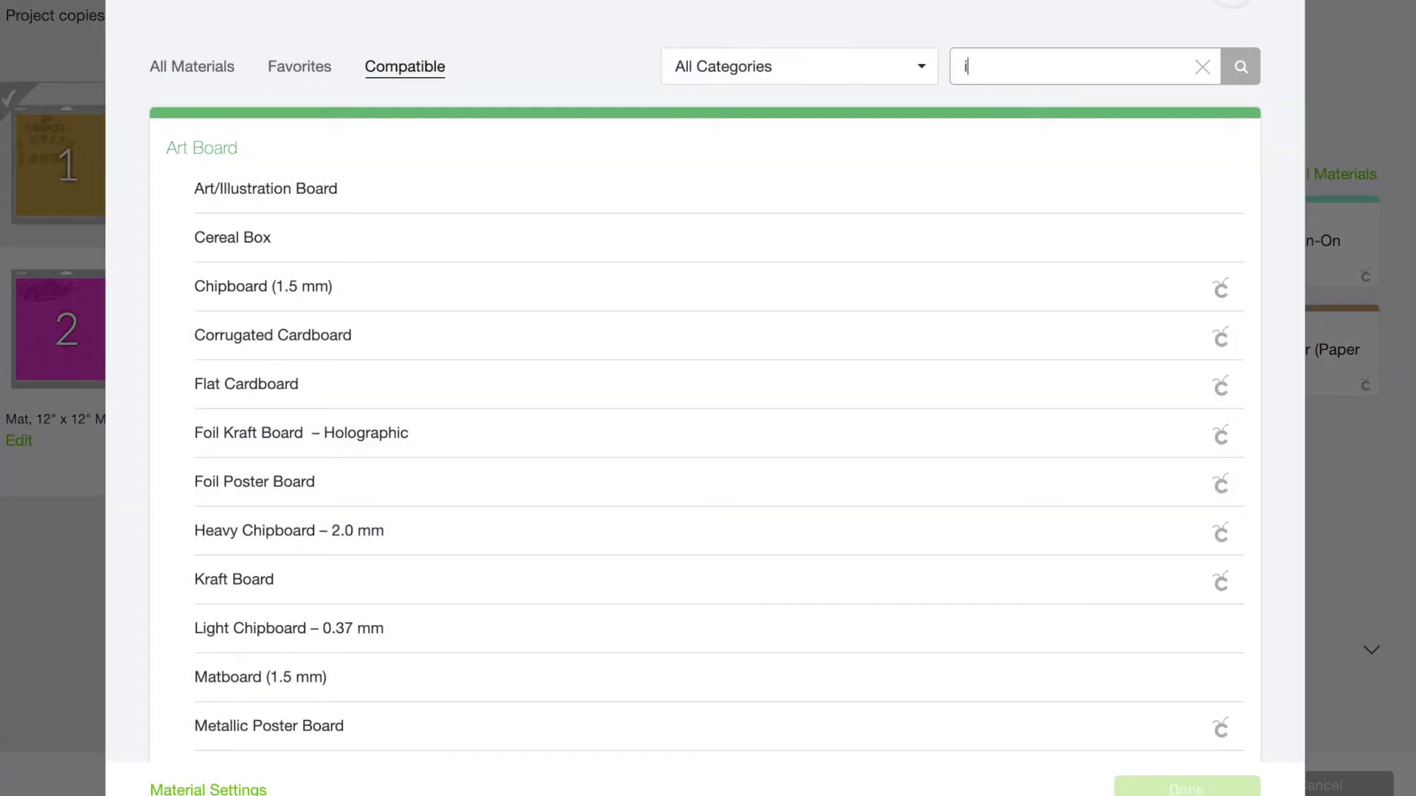
pyautogui.write('iron')
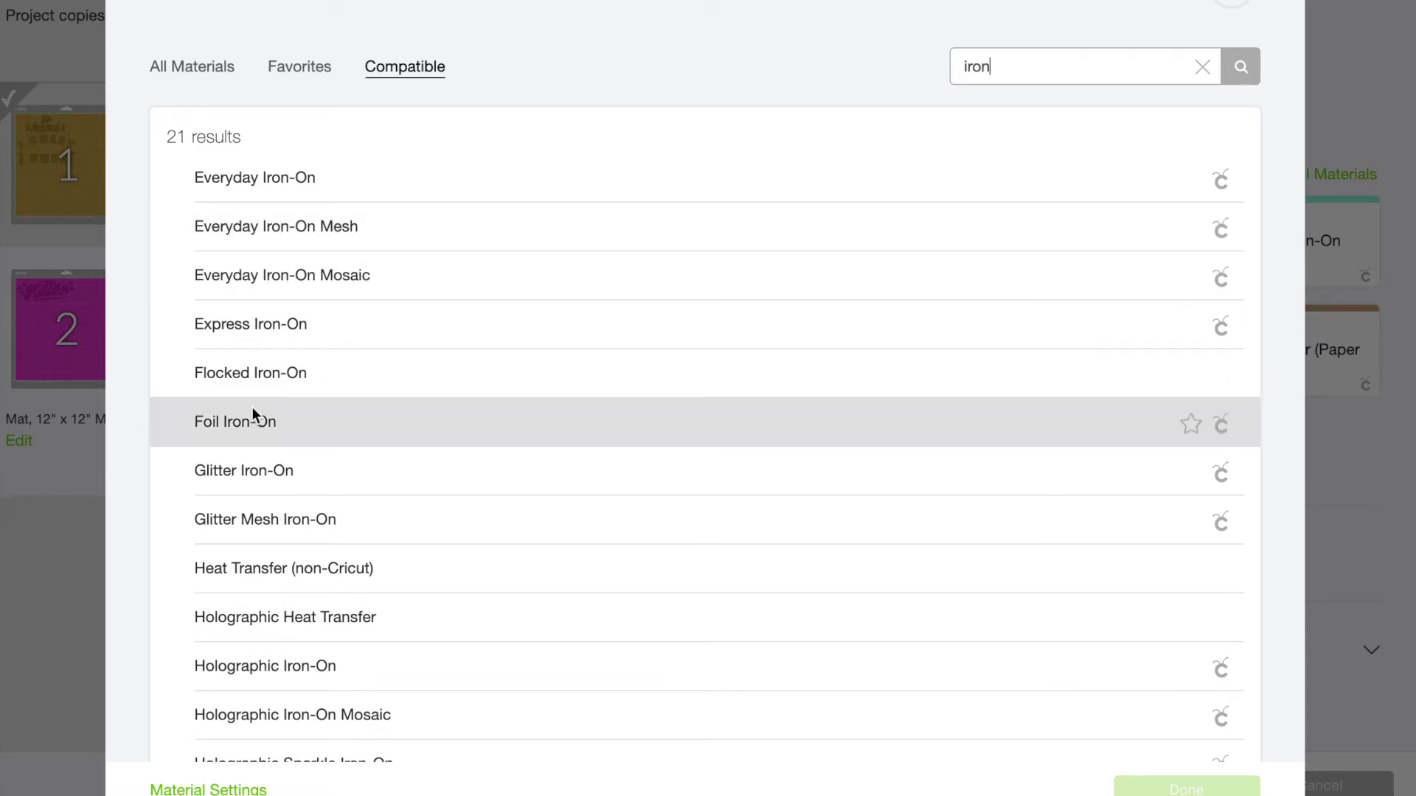
pyautogui.click(223, 470)
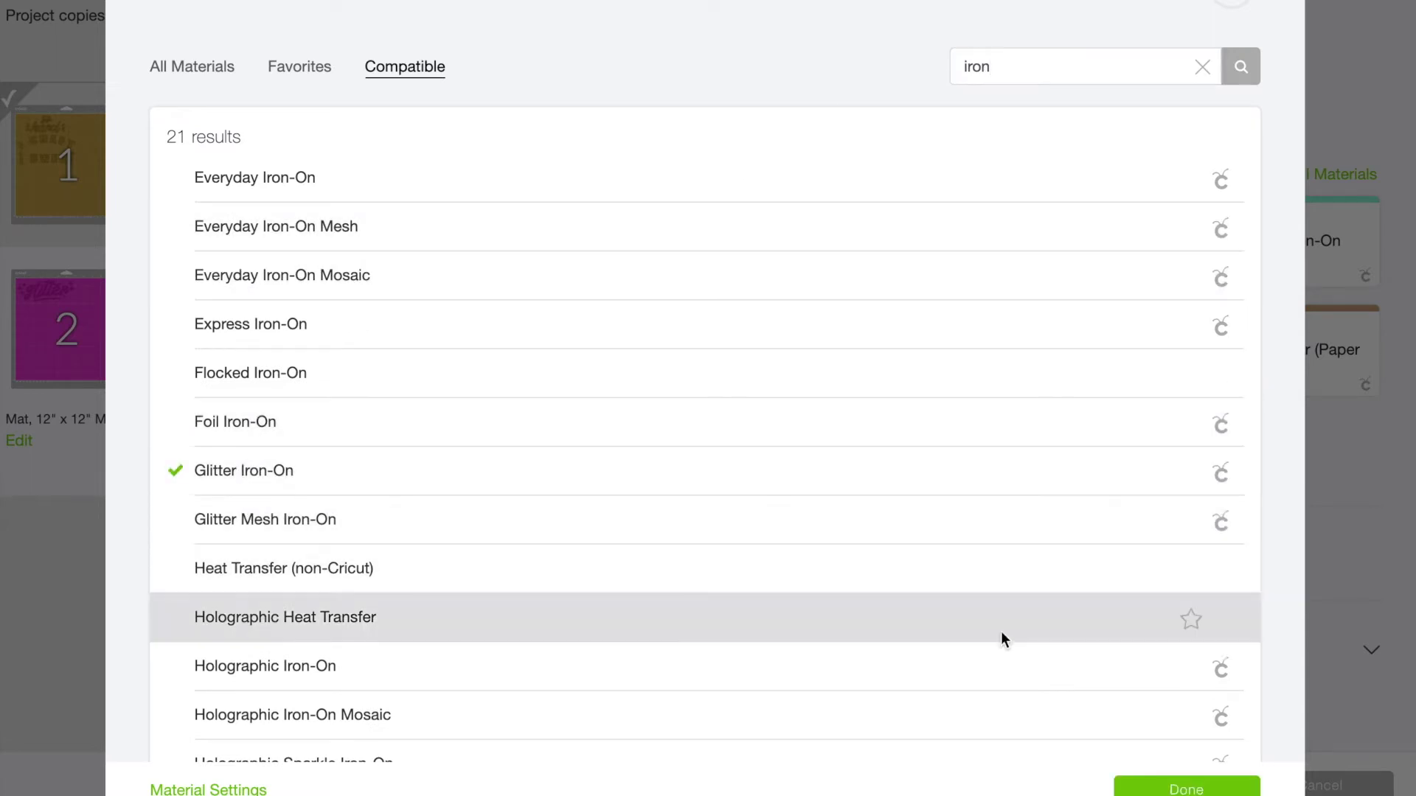
pyautogui.click(1177, 788)
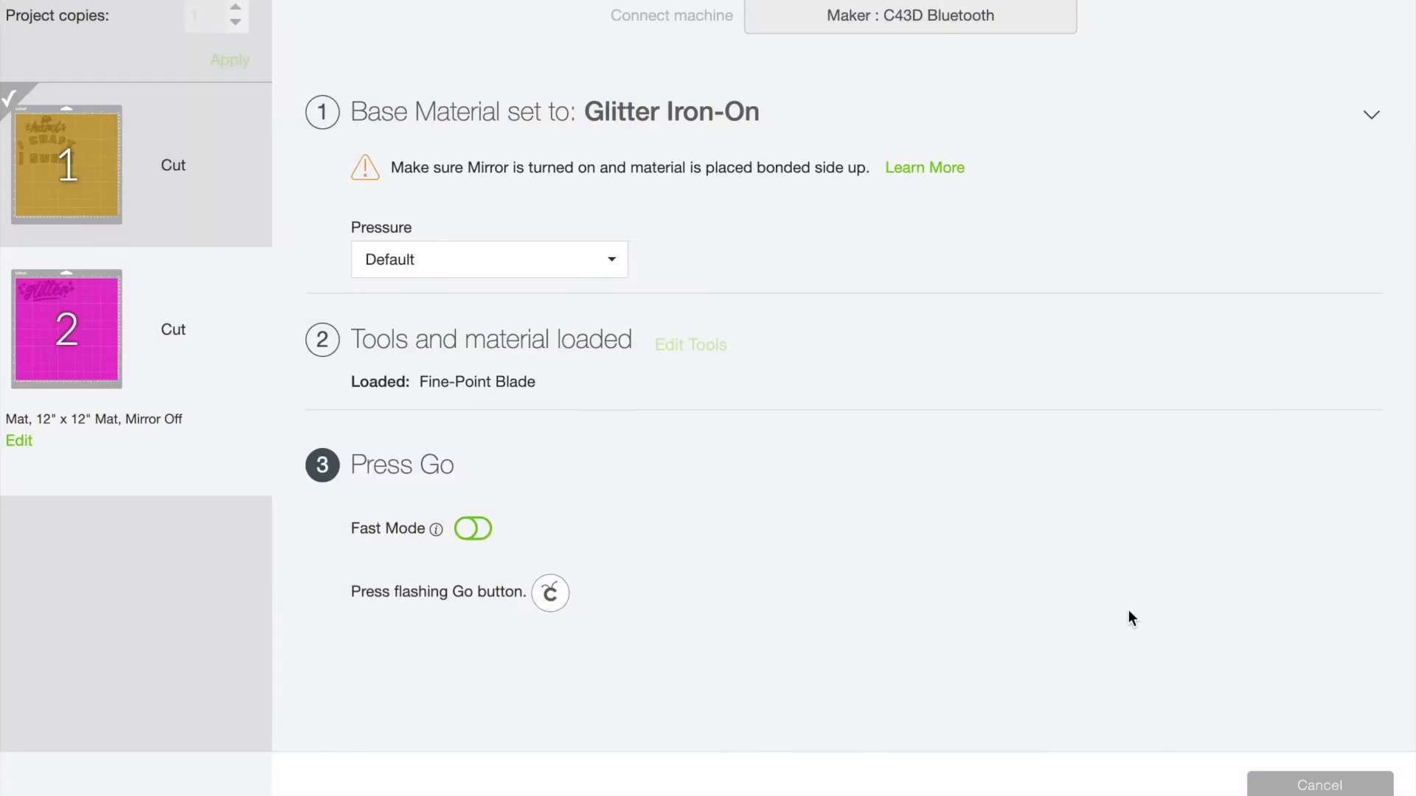